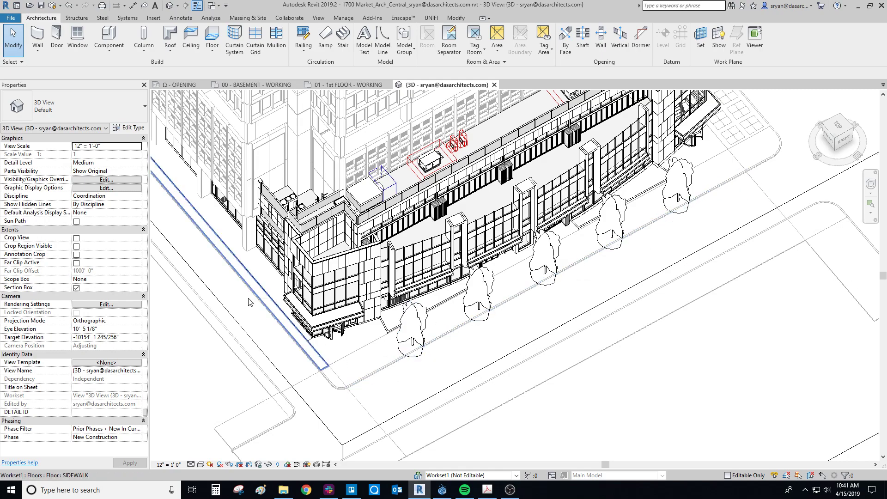
# Step: Select the long SIDEWALK floor that runs beneath the row of street trees in the 3D view
pyautogui.moveTo(341, 416); pyautogui.dragTo(190, 440, button='middle')
pyautogui.scroll(4, 353, 263)
pyautogui.scroll(-1, 350, 297)
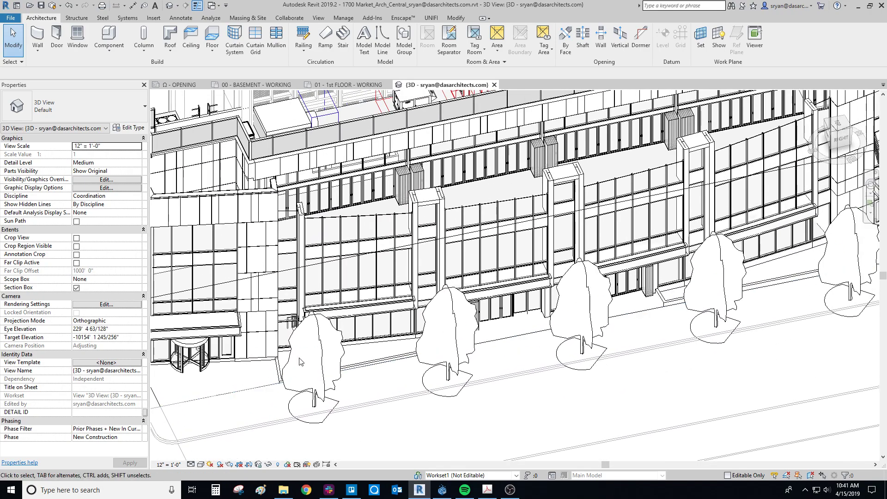
pyautogui.scroll(-1, 301, 362)
pyautogui.moveTo(307, 364); pyautogui.dragTo(337, 362, button='middle')
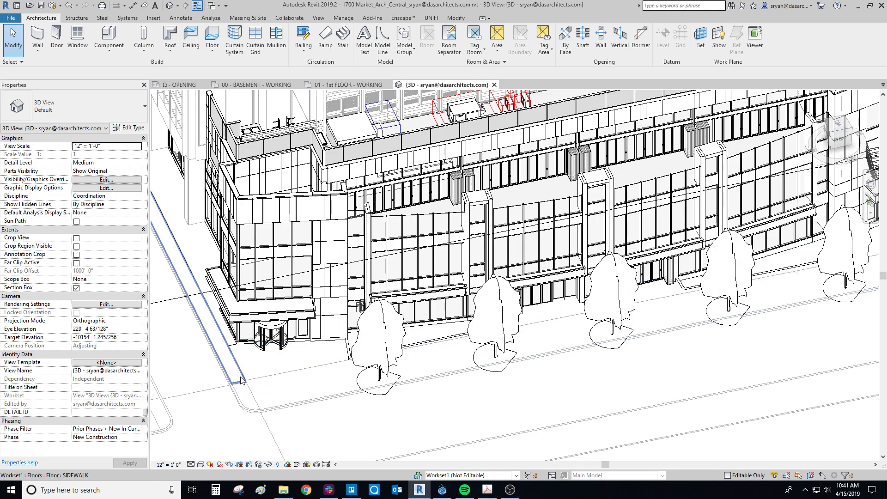
pyautogui.click(255, 394)
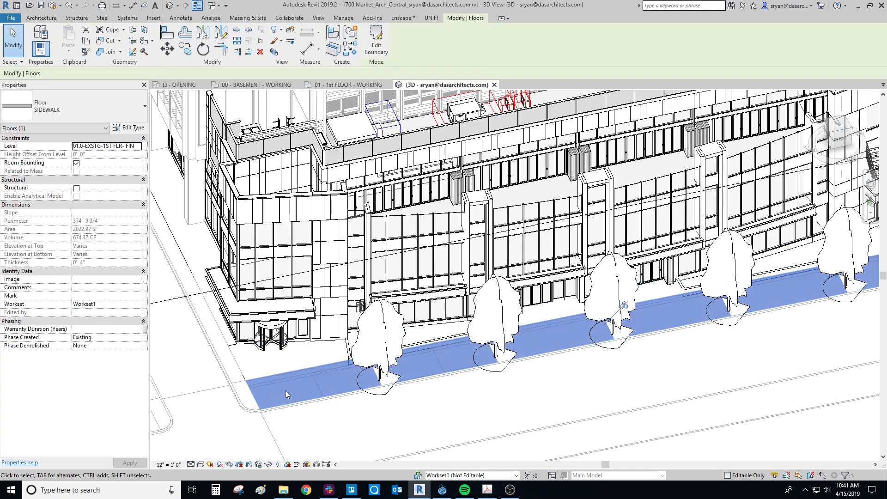
pyautogui.moveTo(255, 394); pyautogui.dragTo(241, 385, button='middle')
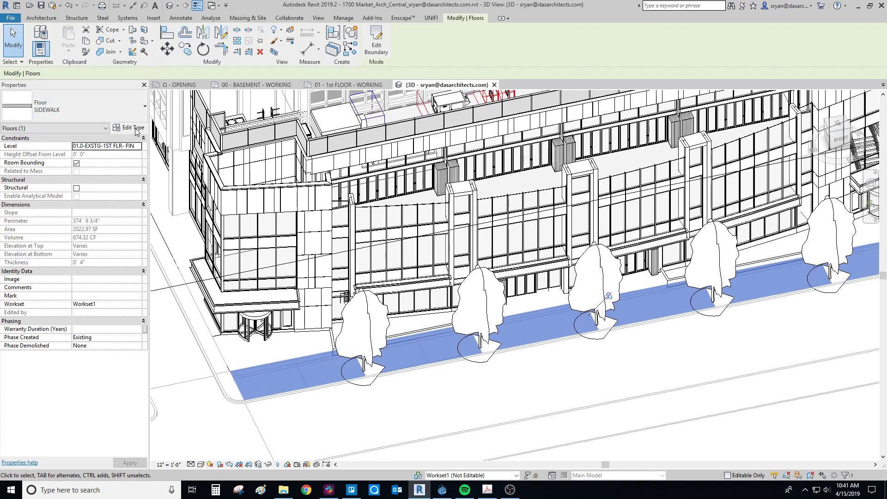
# Step: Review the layer structure of the SIDEWALK floor type and close it without changes
pyautogui.click(128, 128)
pyautogui.click(613, 176)
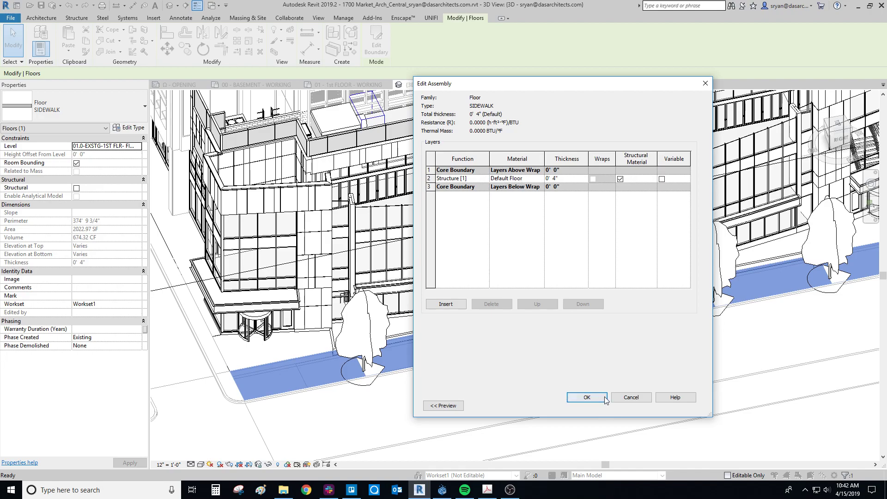
pyautogui.click(624, 399)
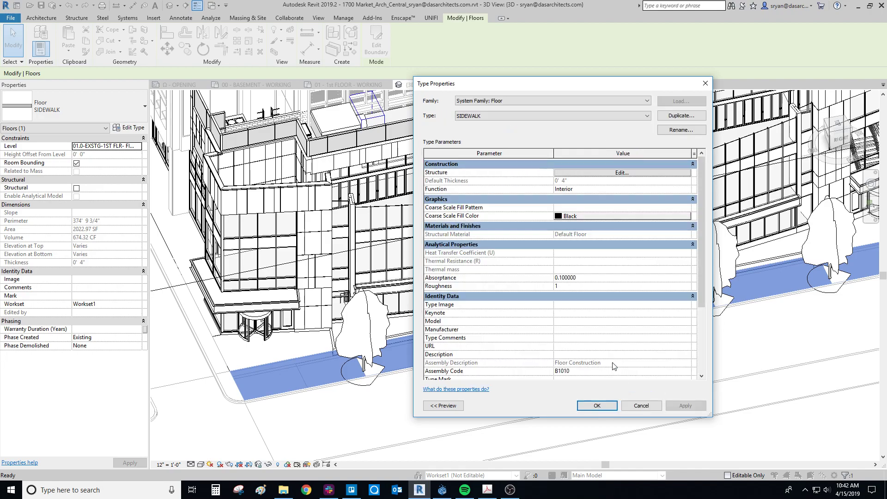
pyautogui.click(641, 405)
# Step: Check the sidewalk floor at the revolving door, try to move the small rounded corner floor along the street, and undo the move
pyautogui.scroll(6, 368, 390)
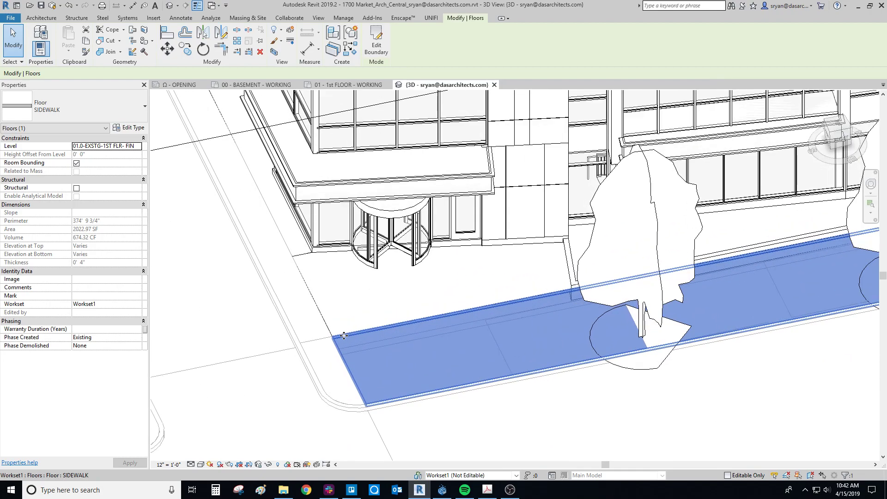
pyautogui.click(301, 261)
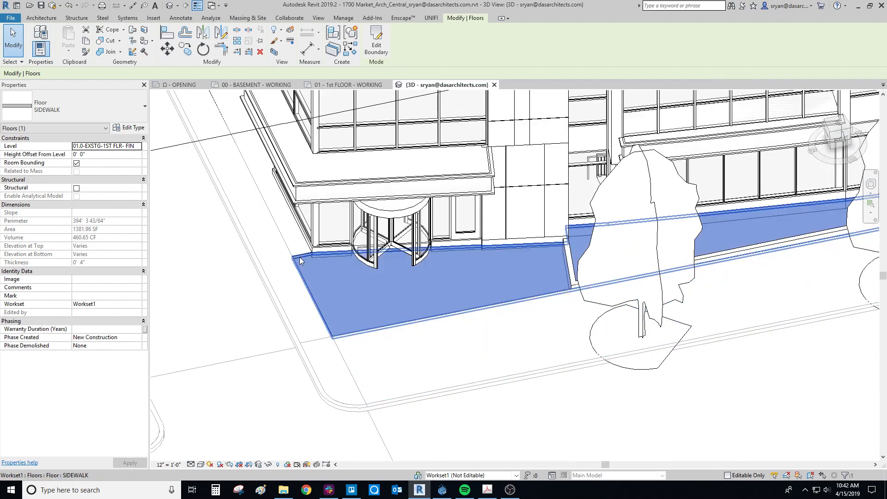
pyautogui.click(319, 344)
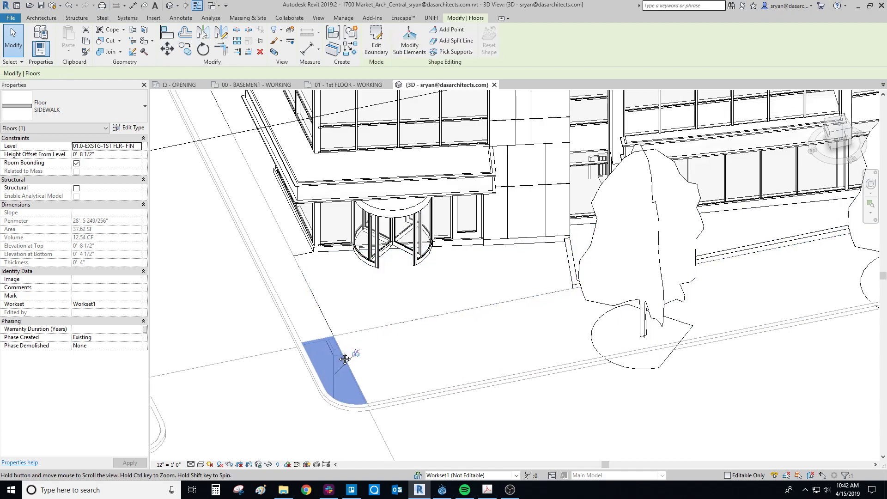
pyautogui.moveTo(323, 336); pyautogui.dragTo(345, 317, button='middle')
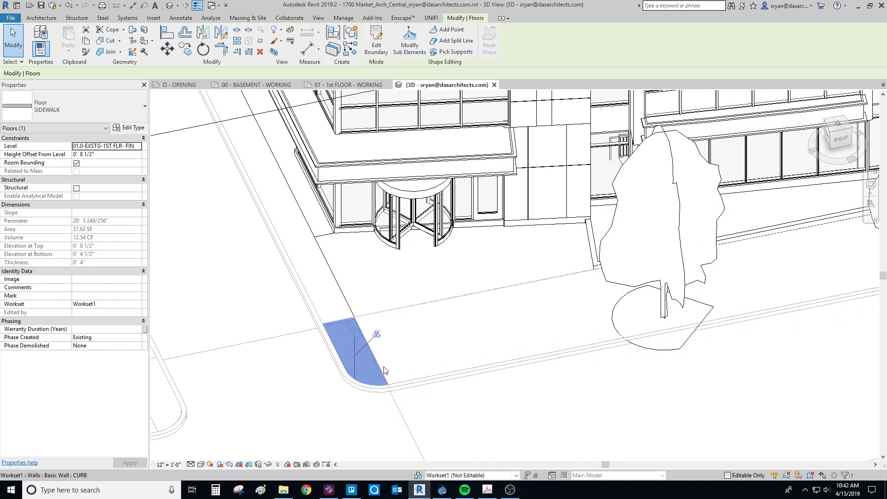
pyautogui.moveTo(375, 343); pyautogui.dragTo(455, 327)
pyautogui.hotkey('ctrl', 'z')
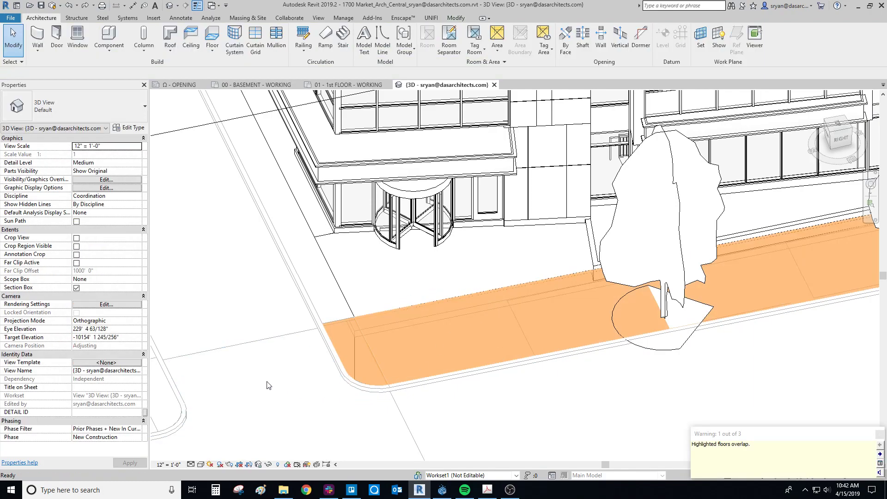
# Step: Inspect the rounded corner sidewalk floor across the side street, and reselect the long sidewalk under the trees
pyautogui.scroll(-1, 269, 386)
pyautogui.moveTo(318, 375); pyautogui.dragTo(483, 326, button='middle')
pyautogui.click(344, 333)
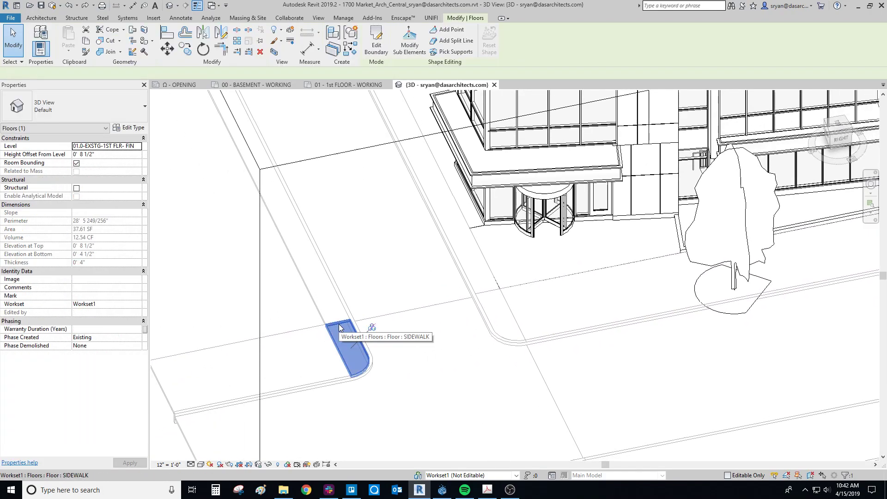
pyautogui.keyDown('shift'); pyautogui.moveTo(440, 377); pyautogui.dragTo(314, 365, button='middle'); pyautogui.keyUp('shift')
pyautogui.click(270, 372)
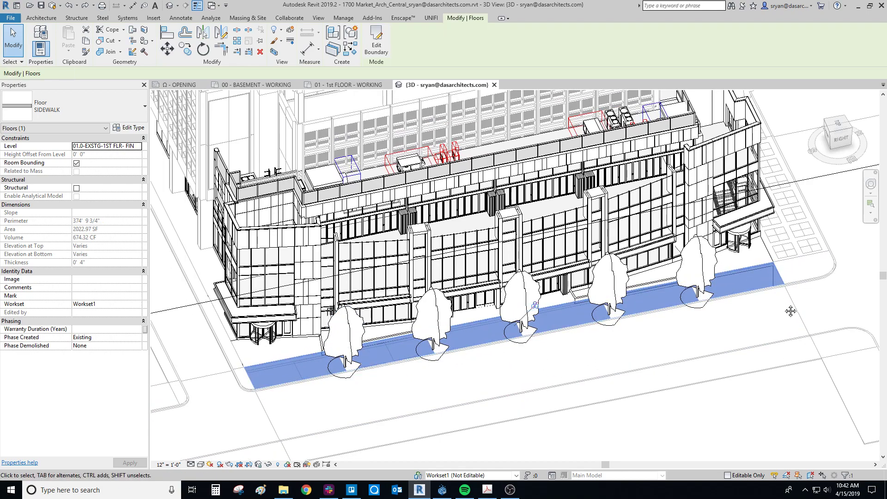
pyautogui.moveTo(791, 311); pyautogui.dragTo(787, 325, button='middle')
# Step: Open elevation 1 - a and select the 01.0-EXSTG-1ST FLR level line at the sidewalk
pyautogui.click(673, 347)
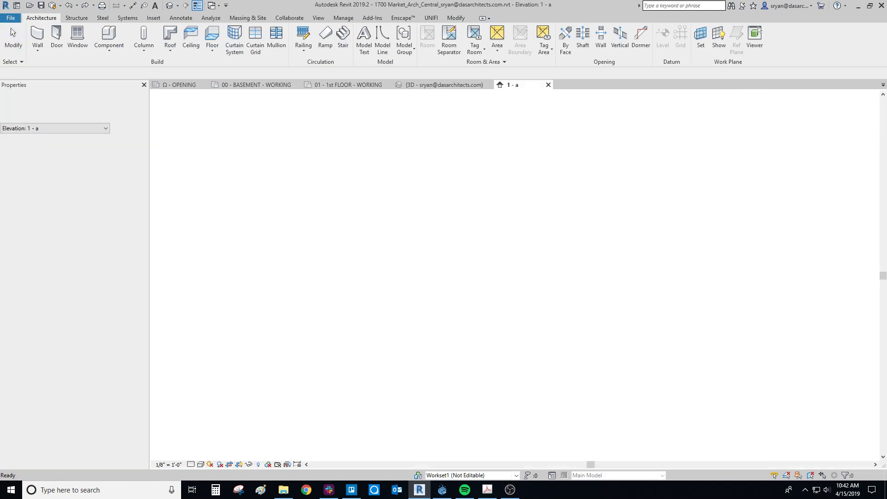
pyautogui.scroll(8, 774, 351)
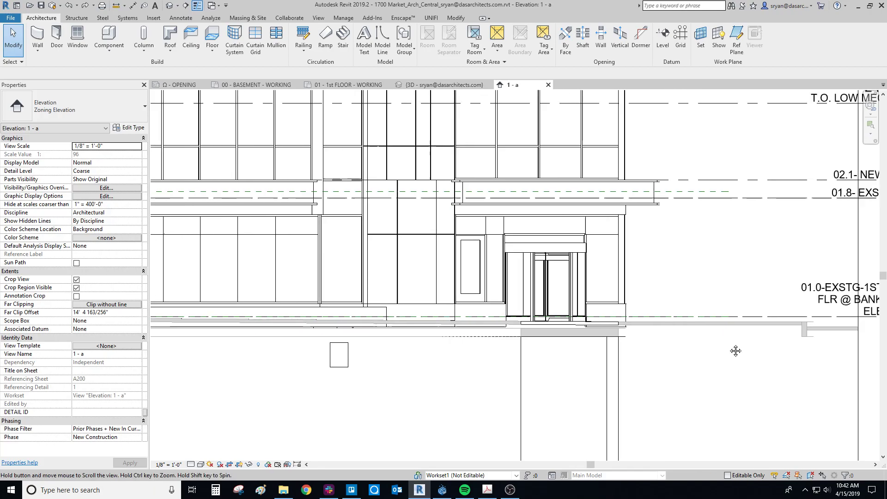
pyautogui.moveTo(745, 339); pyautogui.dragTo(492, 342, button='middle')
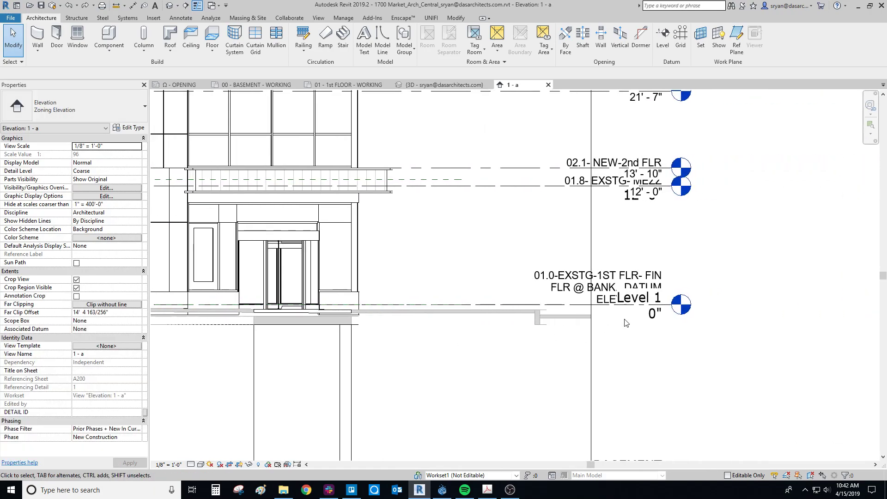
pyautogui.scroll(2, 622, 315)
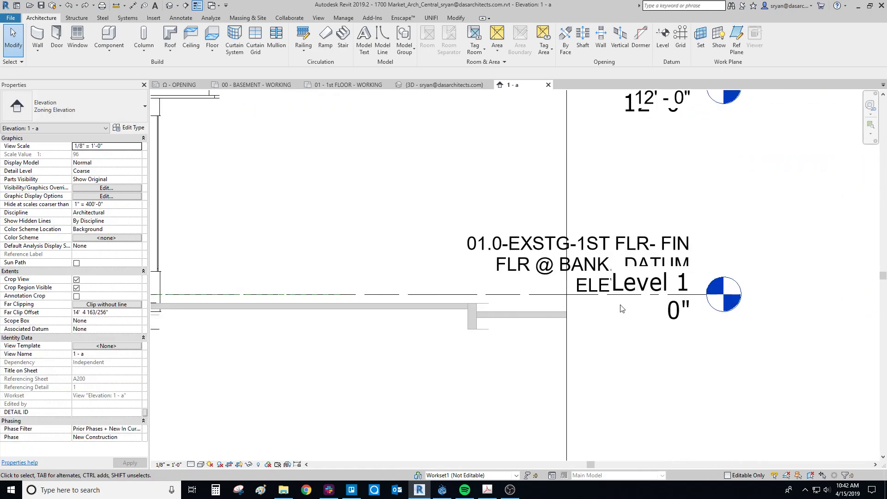
pyautogui.click(516, 247)
pyautogui.scroll(-1, 467, 320)
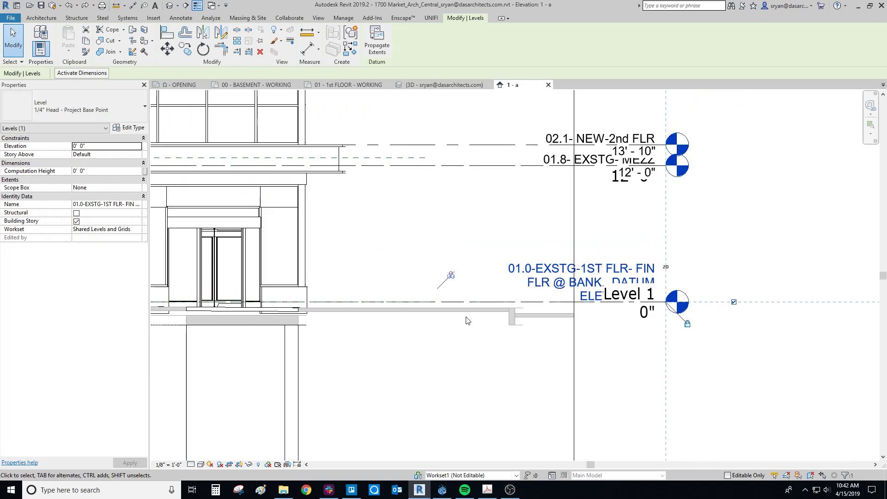
# Step: Check the height offset of the GENERIC- 4" floor beside the entrance, and follow the sidewalk to the opposite corner
pyautogui.moveTo(470, 320); pyautogui.dragTo(681, 305, button='middle')
pyautogui.scroll(3, 519, 290)
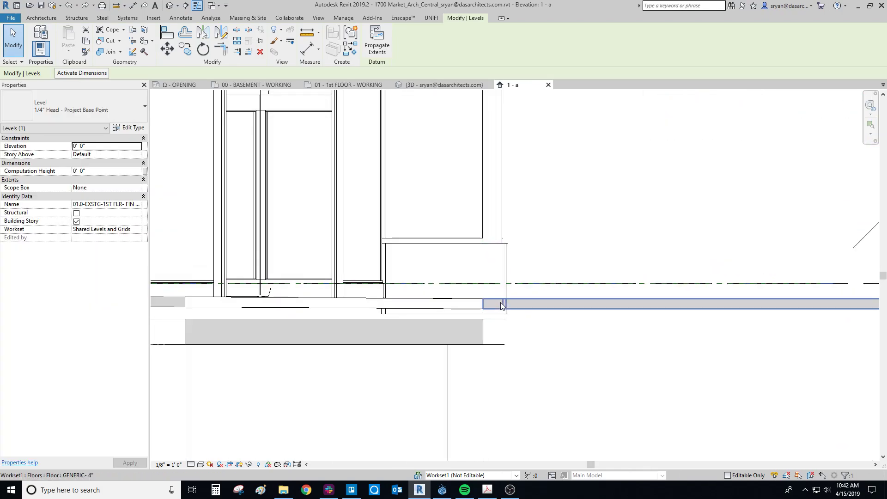
pyautogui.click(535, 298)
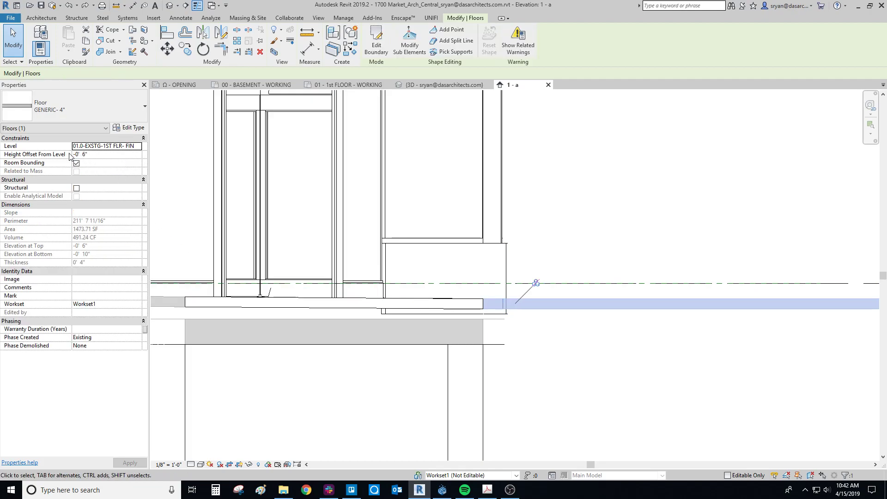
pyautogui.scroll(-2, 536, 319)
pyautogui.scroll(-2, 405, 340)
pyautogui.moveTo(405, 339); pyautogui.dragTo(781, 330, button='middle')
pyautogui.moveTo(350, 342); pyautogui.dragTo(353, 341, button='middle')
pyautogui.scroll(-2, 354, 341)
pyautogui.scroll(6, 394, 305)
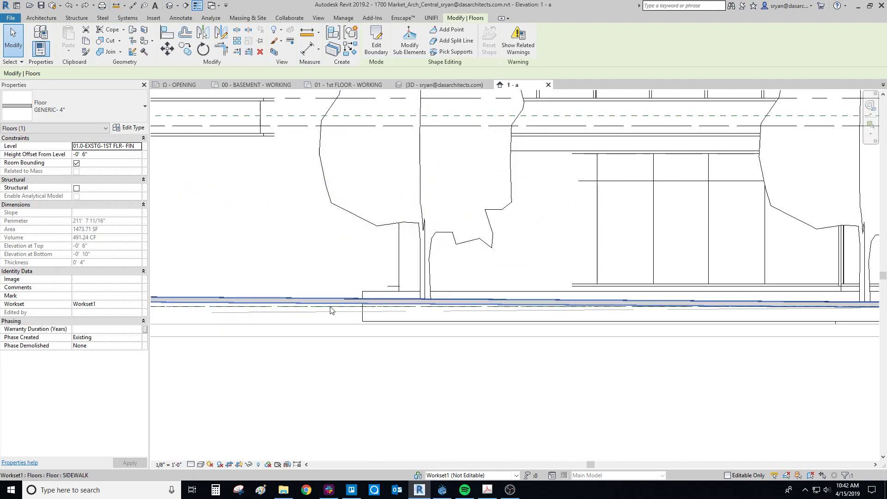
# Step: Compare the flat corner sidewalk floor with the long sloping one in the elevation, and return to the 3D view
pyautogui.click(438, 296)
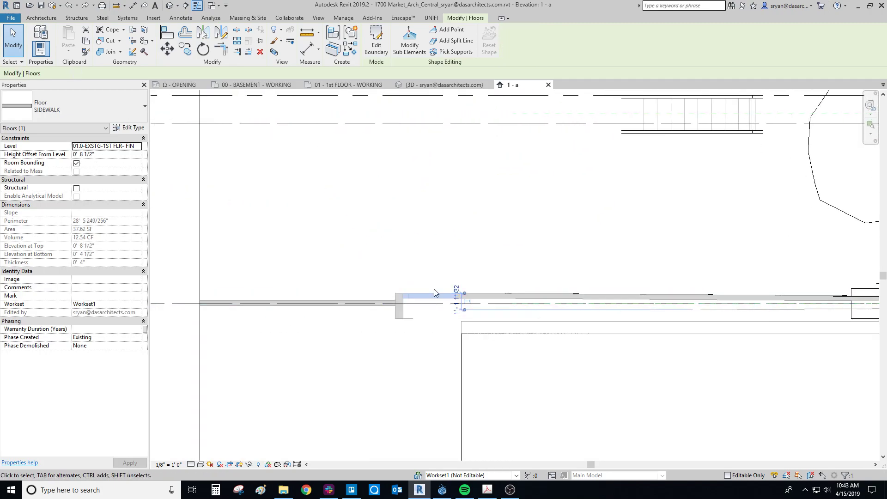
pyautogui.scroll(-2, 596, 287)
pyautogui.moveTo(592, 278); pyautogui.dragTo(492, 293, button='middle')
pyautogui.click(549, 276)
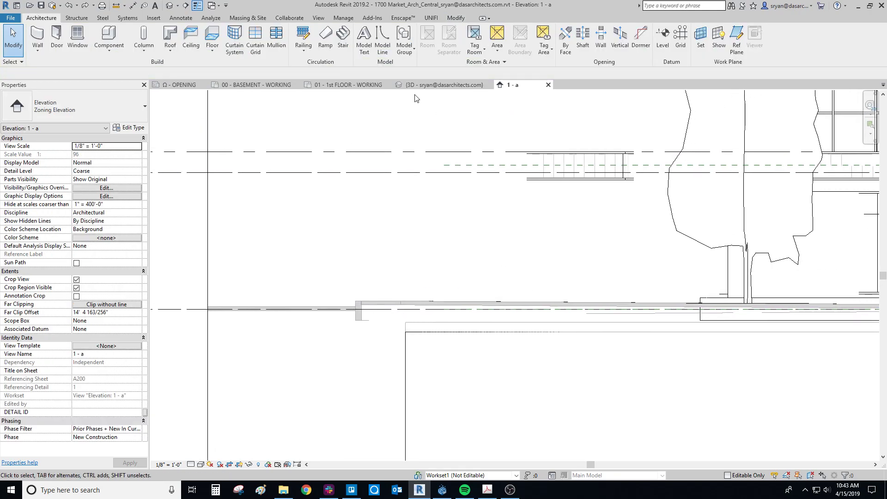
pyautogui.click(429, 303)
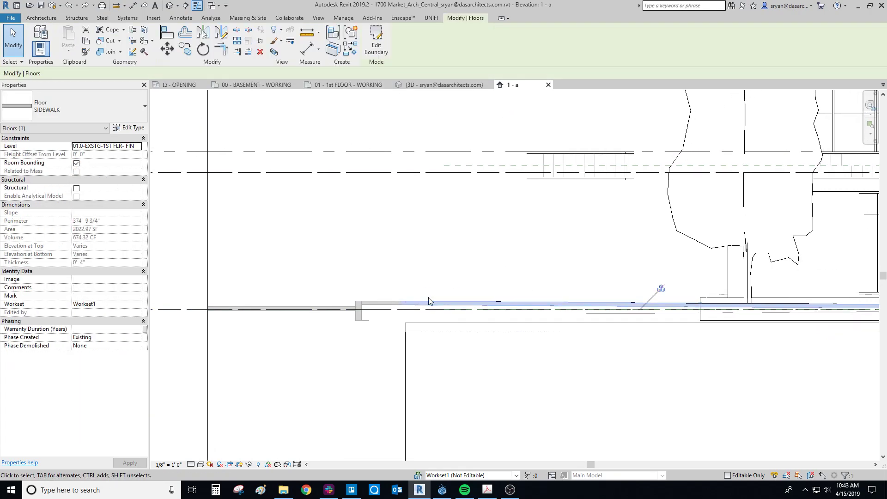
pyautogui.moveTo(659, 315); pyautogui.dragTo(645, 316, button='middle')
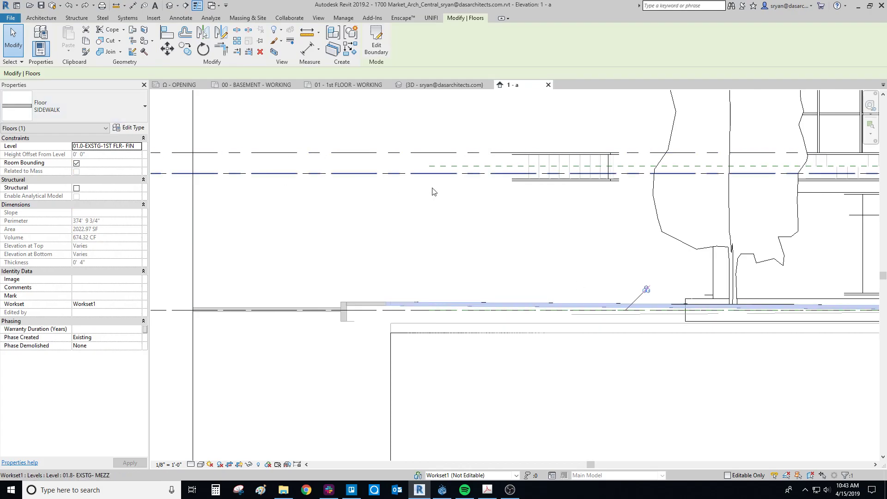
pyautogui.click(446, 257)
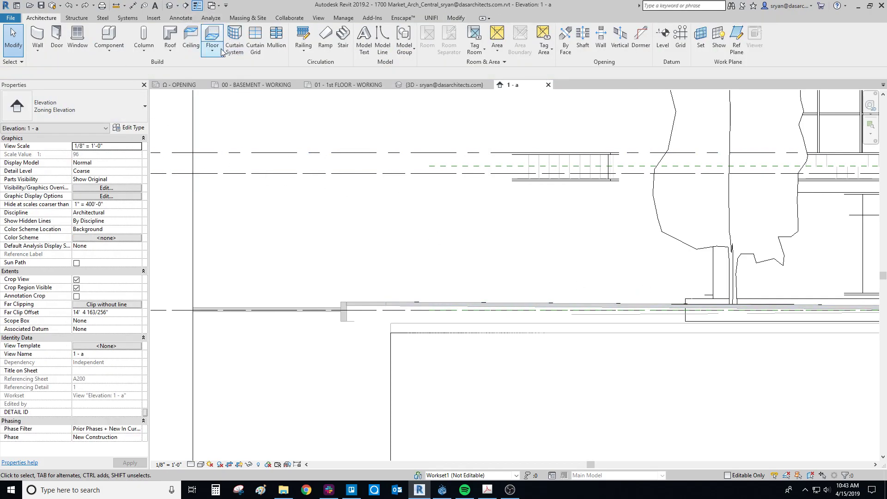
pyautogui.click(443, 84)
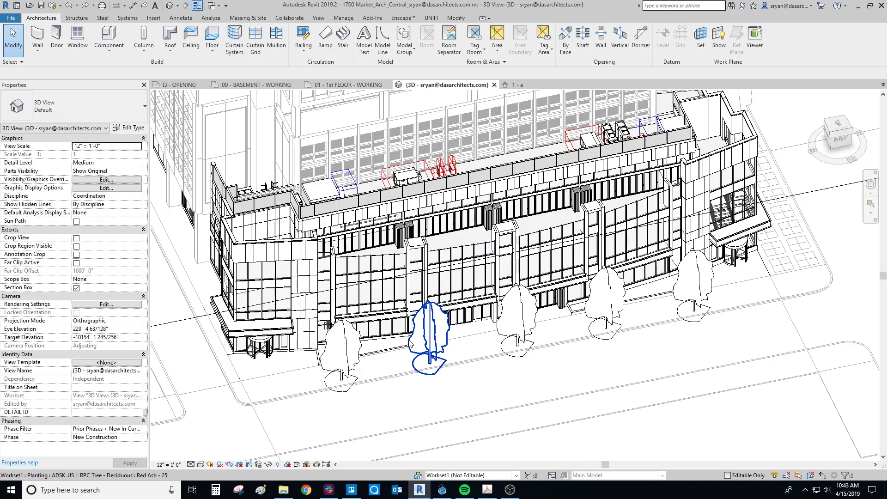
pyautogui.scroll(3, 410, 344)
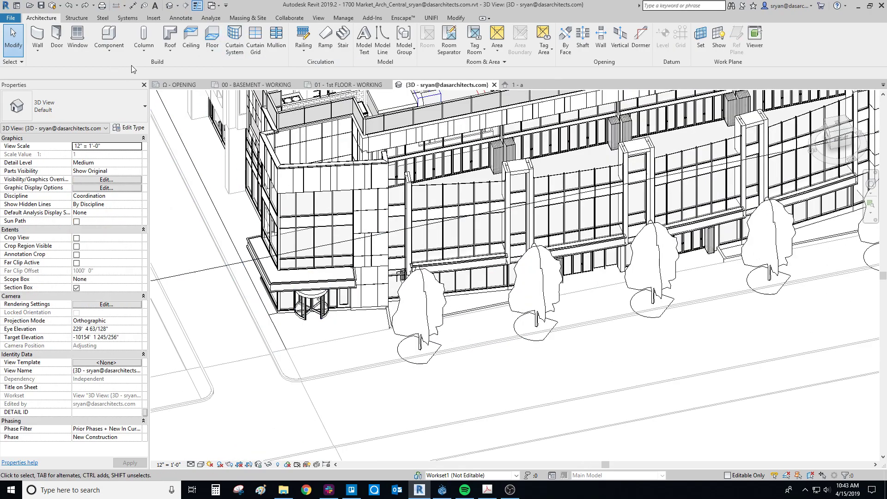
pyautogui.click(212, 51)
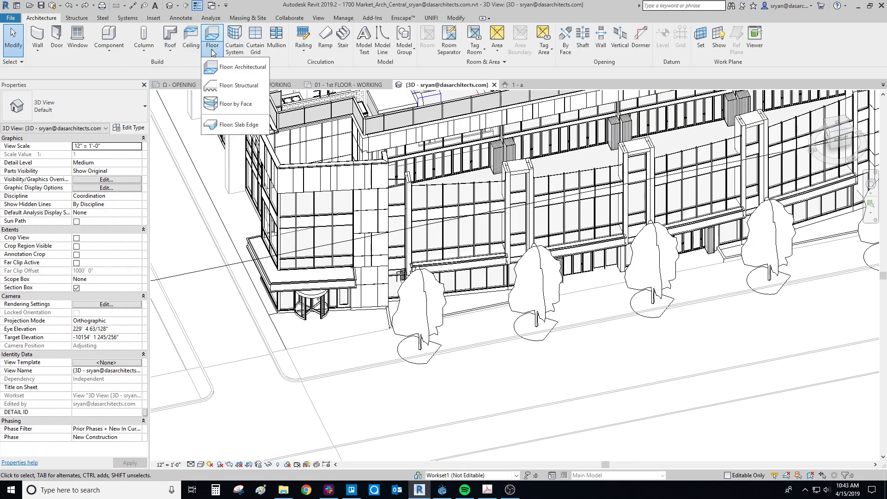
pyautogui.click(239, 69)
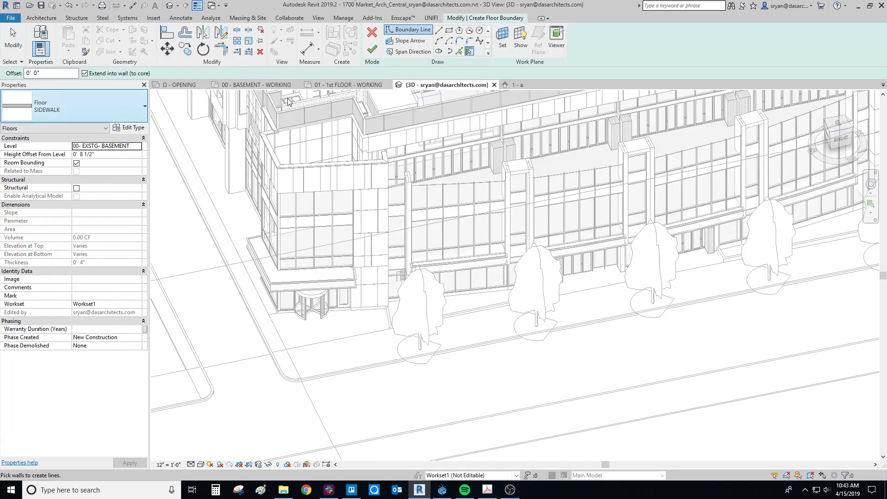
pyautogui.click(449, 30)
pyautogui.moveTo(428, 388); pyautogui.dragTo(375, 309, button='middle')
pyautogui.click(313, 330)
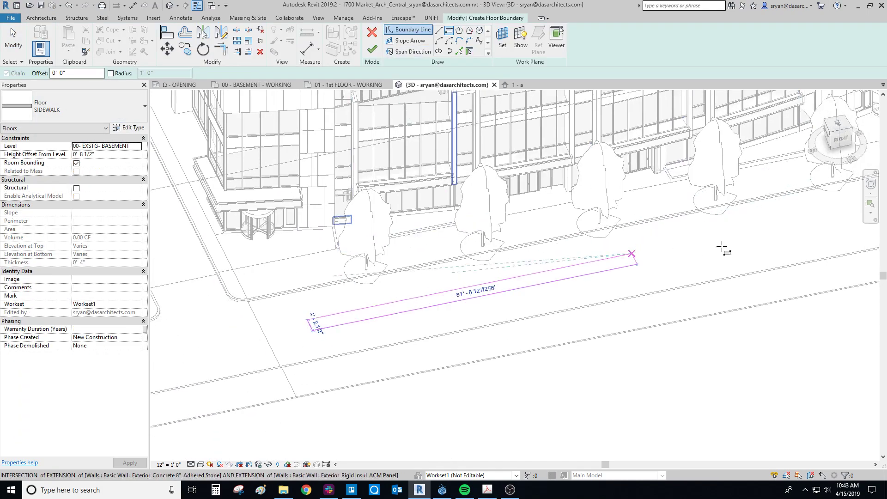
pyautogui.press('Escape')
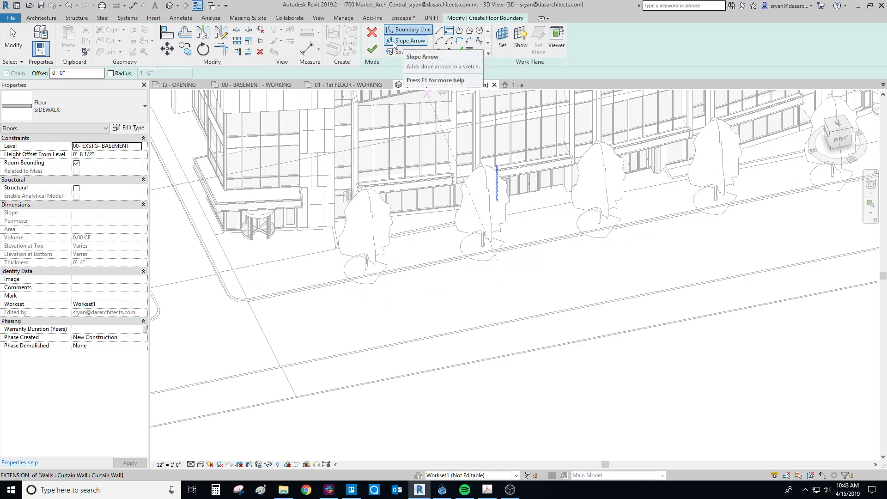
pyautogui.click(372, 33)
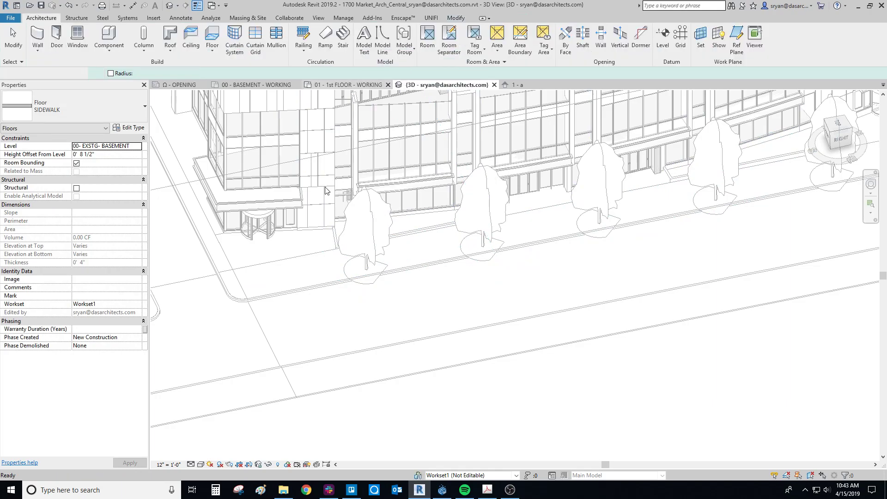
# Step: Open the boundary sketch of the long sidewalk floor under the trees, and follow its slope arrow to the far end
pyautogui.scroll(3, 310, 350)
pyautogui.click(310, 350)
pyautogui.moveTo(389, 357); pyautogui.dragTo(356, 348, button='middle')
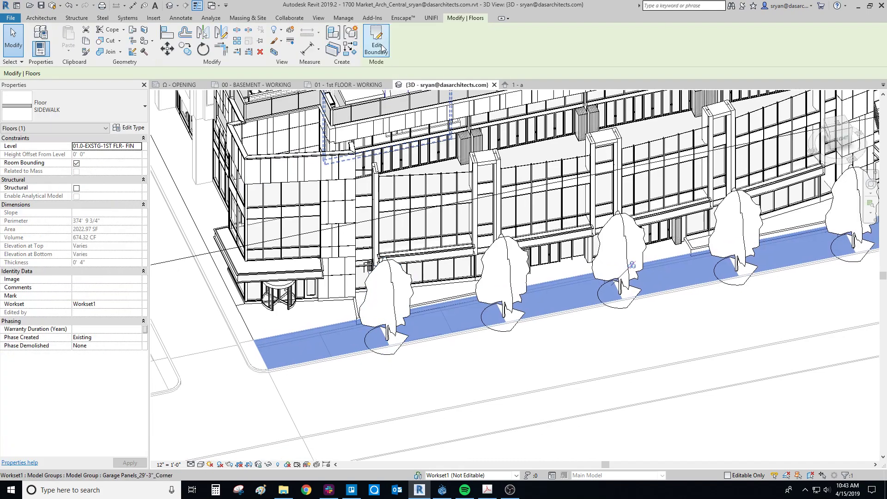
pyautogui.click(380, 42)
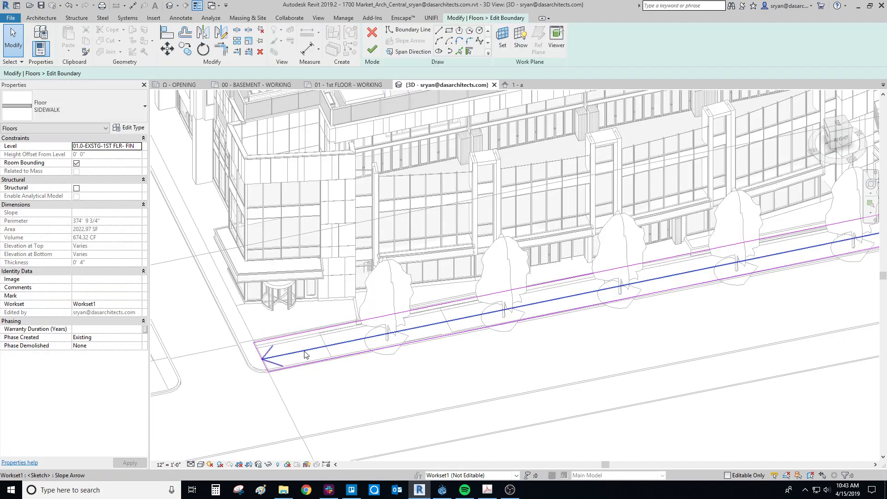
pyautogui.moveTo(312, 363); pyautogui.dragTo(171, 358, button='middle')
pyautogui.scroll(-1, 171, 360)
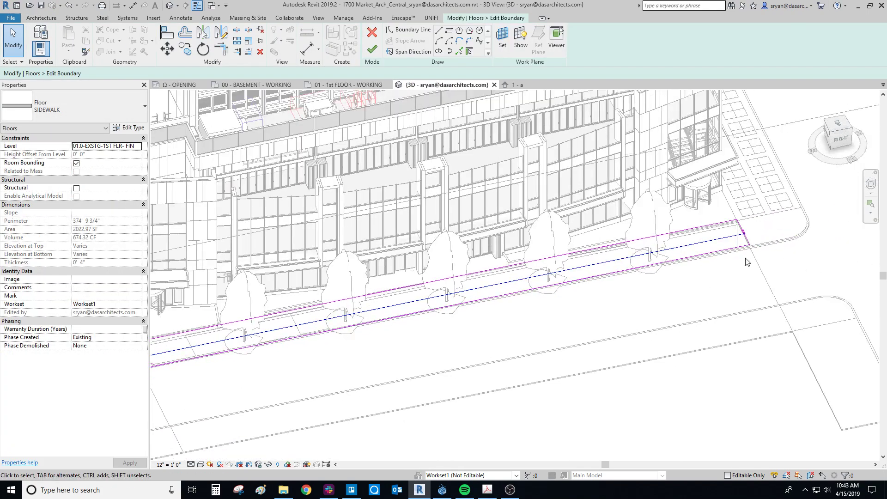
# Step: Check the level and height offset at the tail and head of the sidewalk's slope arrow, and leave the sketch unchanged
pyautogui.click(726, 237)
pyautogui.moveTo(531, 357); pyautogui.dragTo(695, 338, button='middle')
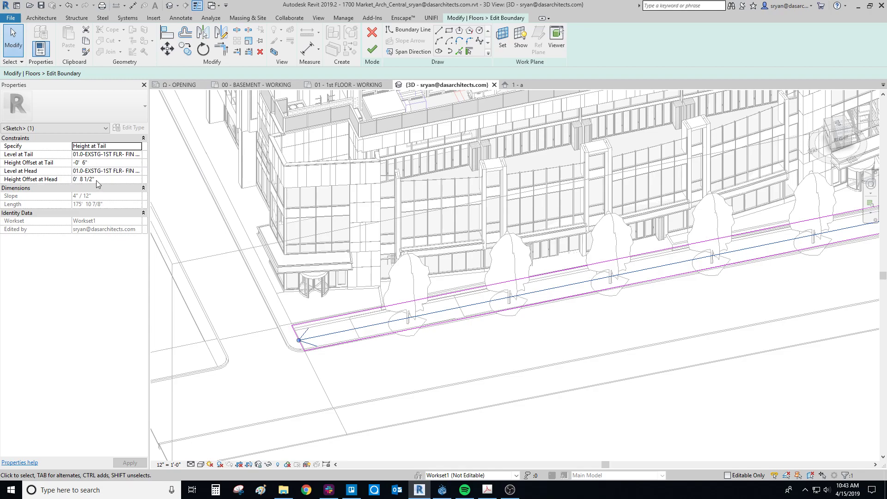
pyautogui.click(395, 359)
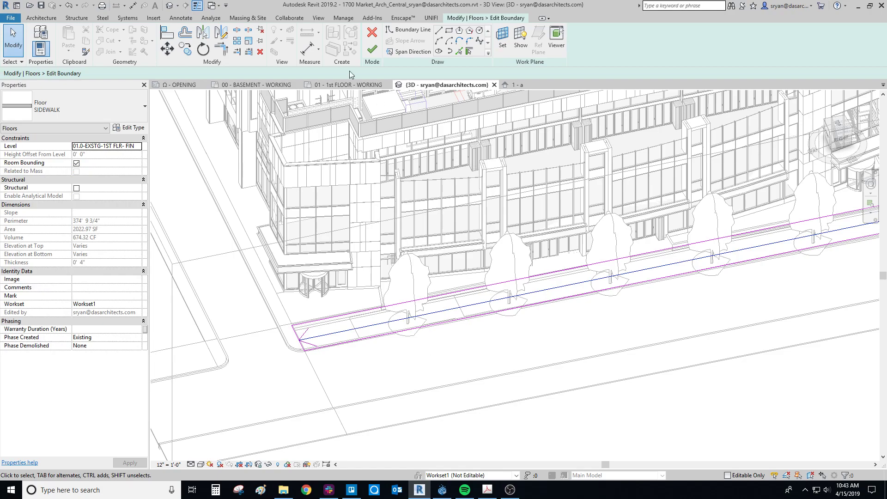
pyautogui.click(373, 32)
pyautogui.click(305, 393)
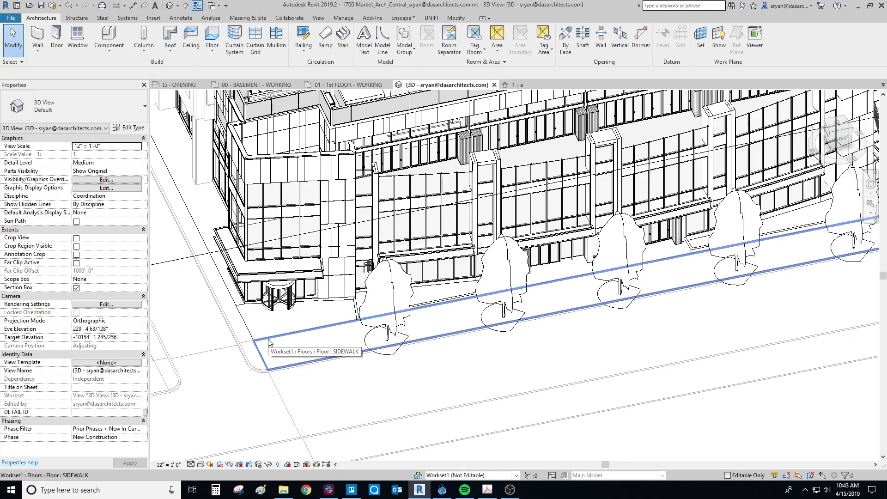
# Step: Select the STREET floor beside the long sidewalk, and view its type properties without changing them
pyautogui.click(393, 383)
pyautogui.moveTo(393, 383); pyautogui.dragTo(356, 382, button='middle')
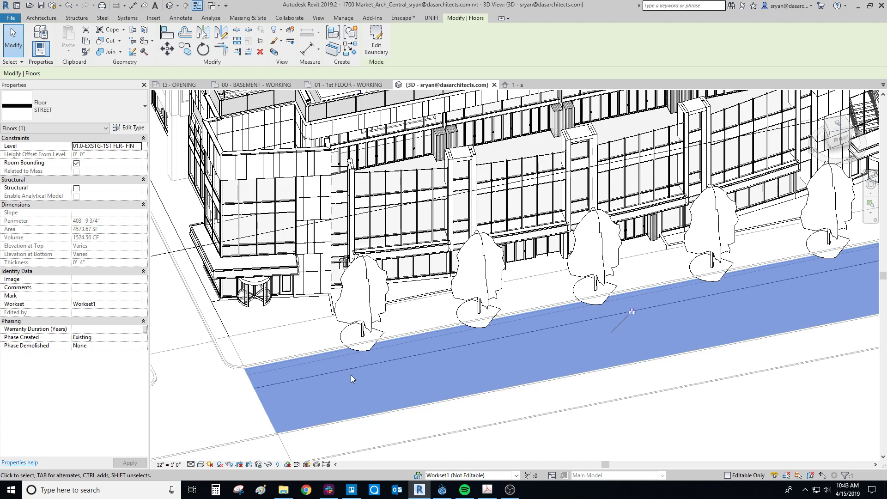
pyautogui.click(133, 128)
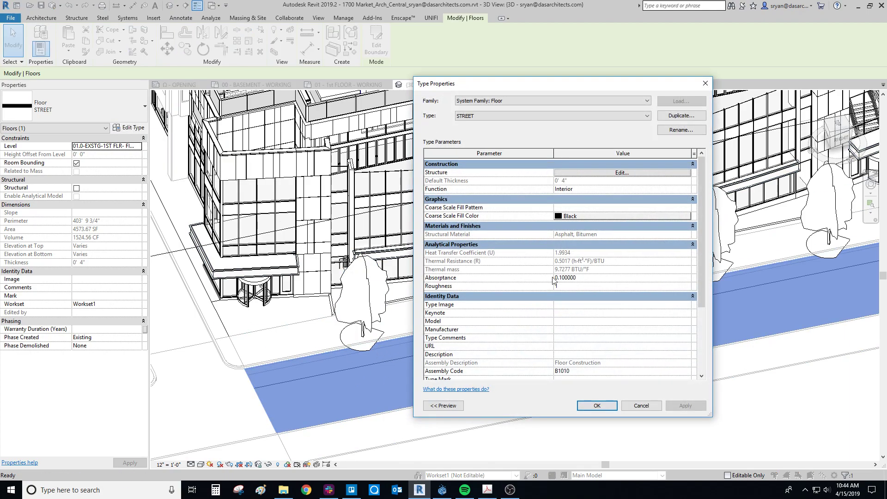
pyautogui.press('Escape')
# Step: Check the tail and head offsets of the slope arrow in the STREET floor's boundary sketch, and discard the sketch
pyautogui.click(376, 45)
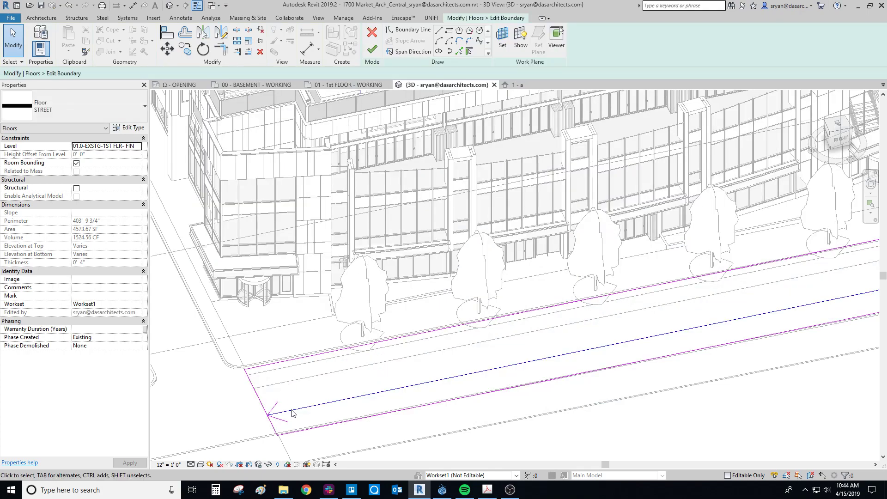
pyautogui.click(292, 412)
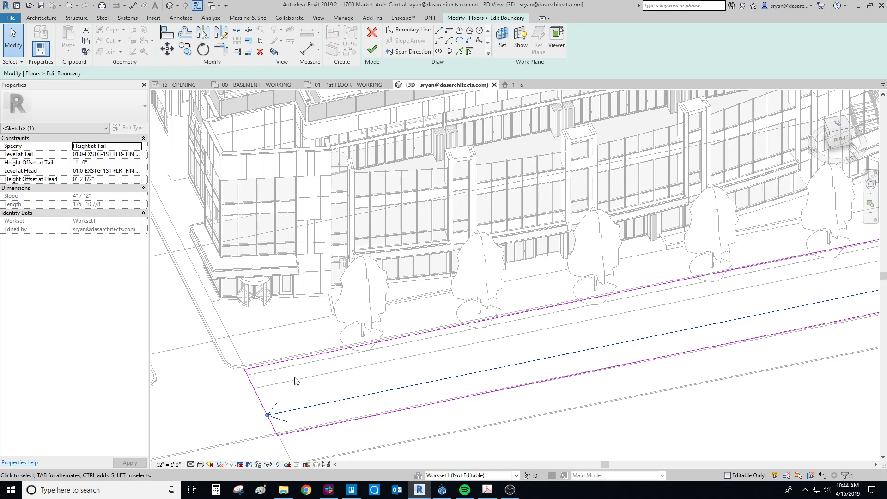
pyautogui.click(242, 428)
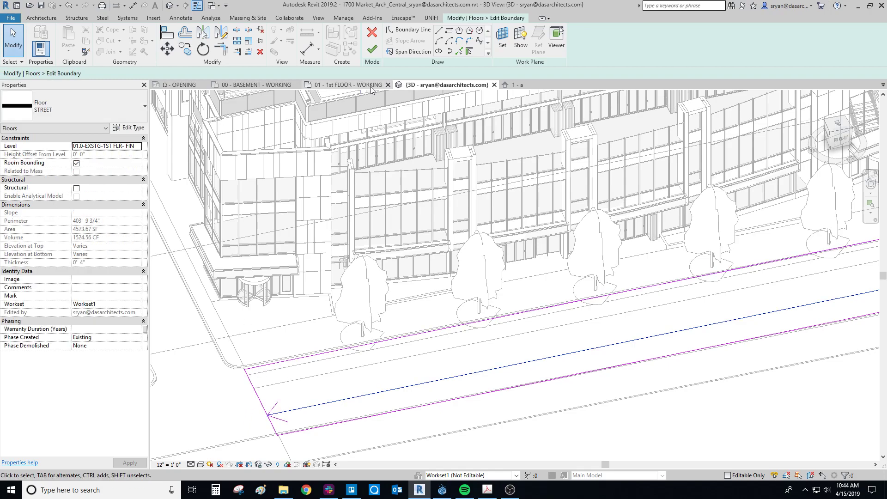
pyautogui.click(372, 32)
# Step: Follow the curb around the street corner, and select the straight CURB wall along the side street
pyautogui.scroll(6, 251, 371)
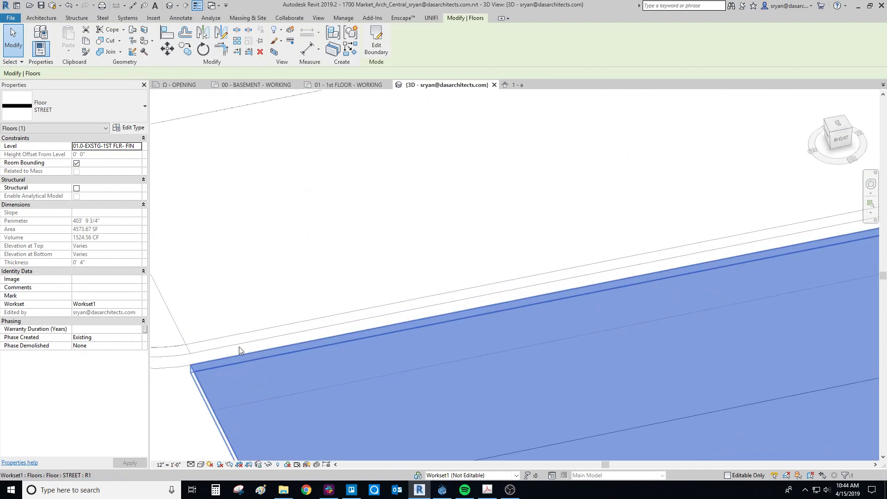
pyautogui.moveTo(411, 340); pyautogui.dragTo(432, 336, button='middle')
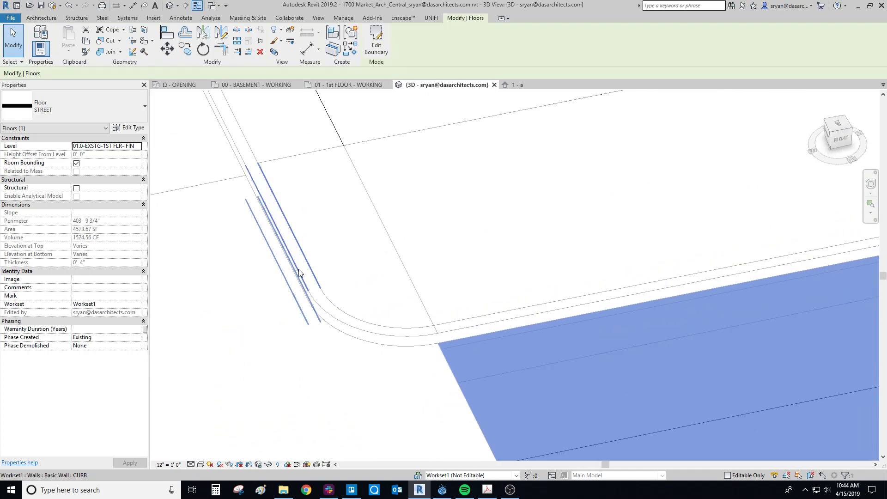
pyautogui.moveTo(290, 240); pyautogui.dragTo(415, 374, button='middle')
pyautogui.scroll(-1, 363, 263)
pyautogui.moveTo(383, 275); pyautogui.dragTo(478, 408, button='middle')
pyautogui.scroll(-2, 462, 398)
pyautogui.moveTo(446, 329); pyautogui.dragTo(462, 423, button='middle')
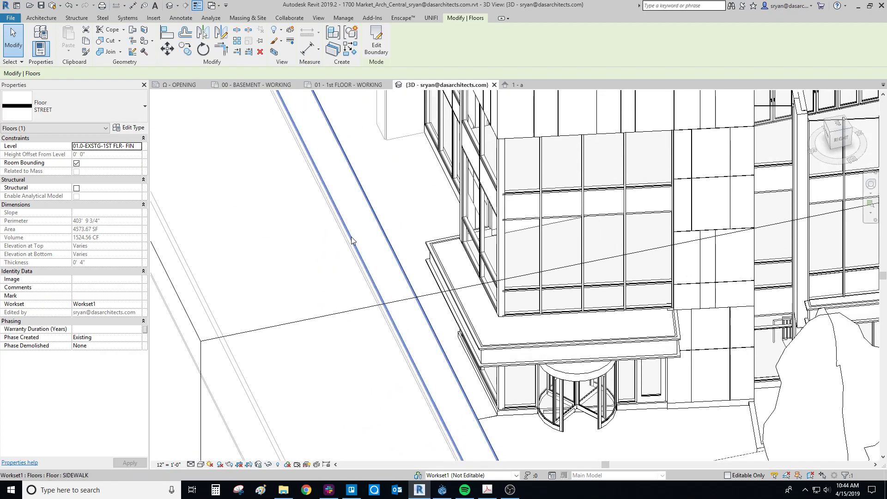
pyautogui.scroll(-1, 352, 245)
pyautogui.click(351, 247)
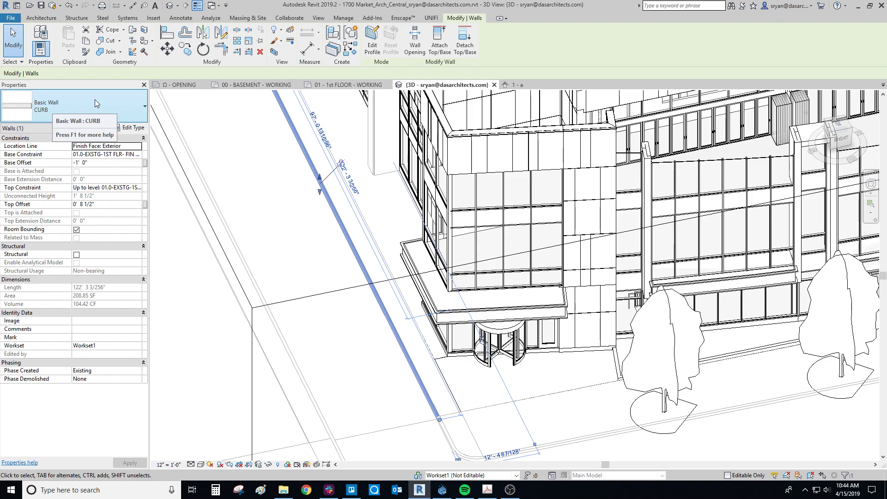
# Step: Check the layer structure of the CURB wall type, and cancel out of its type properties
pyautogui.click(133, 128)
pyautogui.click(587, 177)
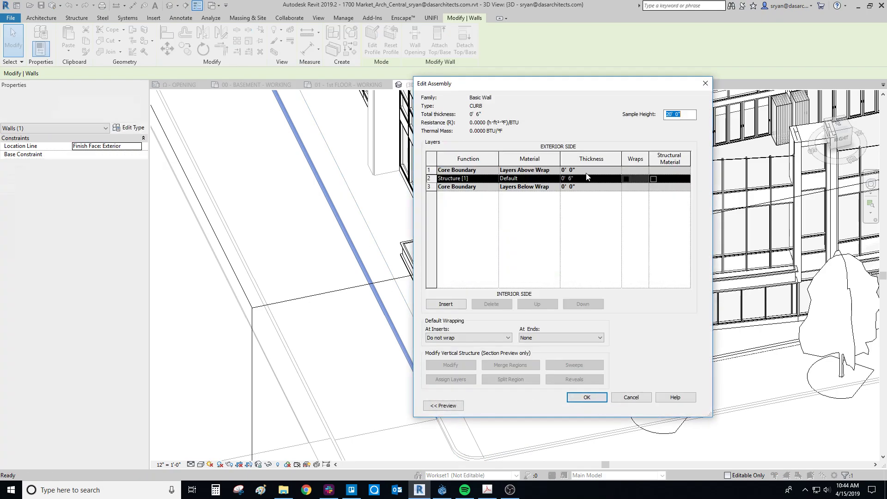
pyautogui.click(632, 399)
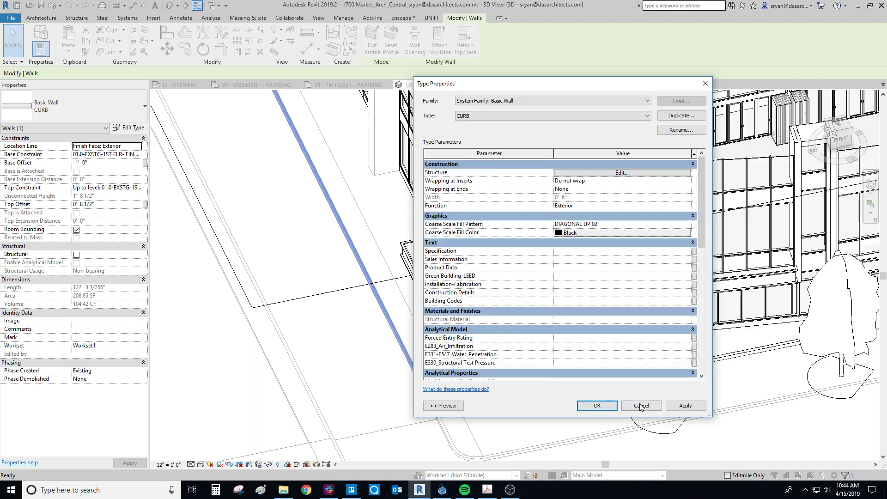
pyautogui.click(640, 405)
# Step: Examine the end of the straight curb wall where it meets the street, and select the adjoining SIDEWALK floor
pyautogui.scroll(-2, 345, 348)
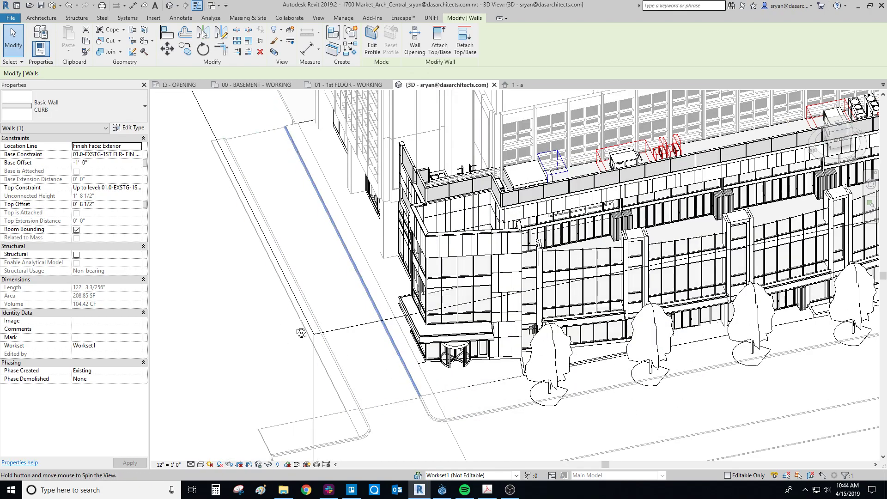
pyautogui.keyDown('shift'); pyautogui.moveTo(301, 333); pyautogui.dragTo(531, 368, button='middle'); pyautogui.keyUp('shift')
pyautogui.scroll(3, 228, 383)
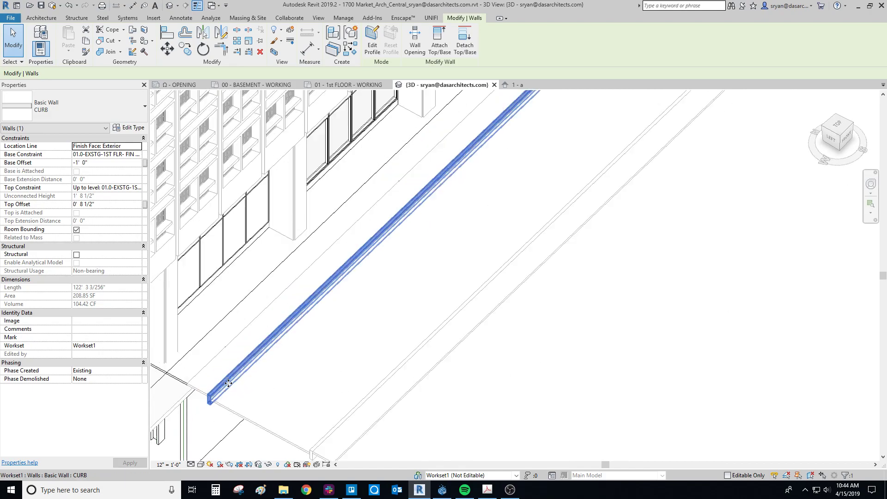
pyautogui.scroll(2, 229, 384)
pyautogui.moveTo(229, 410); pyautogui.dragTo(488, 244, button='middle')
pyautogui.scroll(2, 302, 264)
pyautogui.scroll(2, 443, 237)
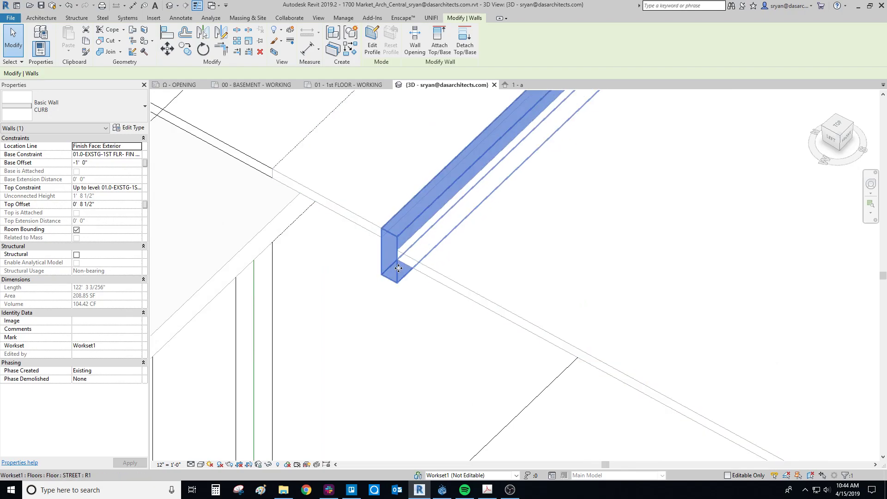
pyautogui.click(378, 227)
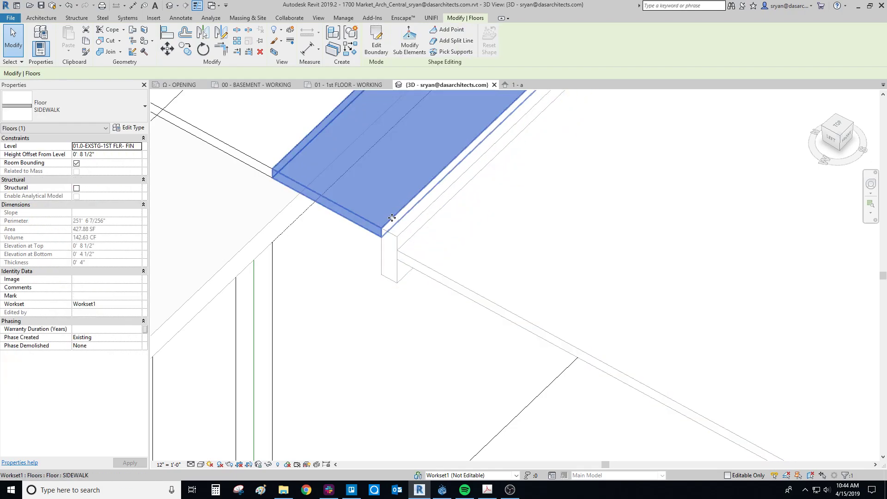
# Step: Compare the rounded corner sidewalk floor with the straight sidewalk strip beside the revolving-door entrance
pyautogui.scroll(-3, 393, 218)
pyautogui.moveTo(533, 268); pyautogui.dragTo(339, 339, button='middle')
pyautogui.scroll(-3, 365, 334)
pyautogui.scroll(-1, 391, 331)
pyautogui.keyDown('shift'); pyautogui.moveTo(484, 293); pyautogui.dragTo(301, 278, button='middle'); pyautogui.keyUp('shift')
pyautogui.scroll(-1, 559, 305)
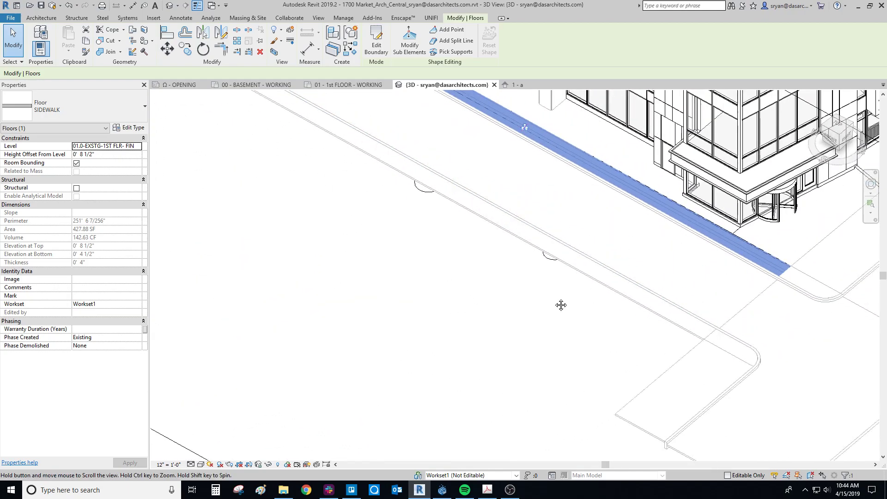
pyautogui.moveTo(560, 305); pyautogui.dragTo(327, 289, button='middle')
pyautogui.scroll(1, 570, 281)
pyautogui.scroll(1, 571, 278)
pyautogui.moveTo(584, 284); pyautogui.dragTo(483, 296, button='middle')
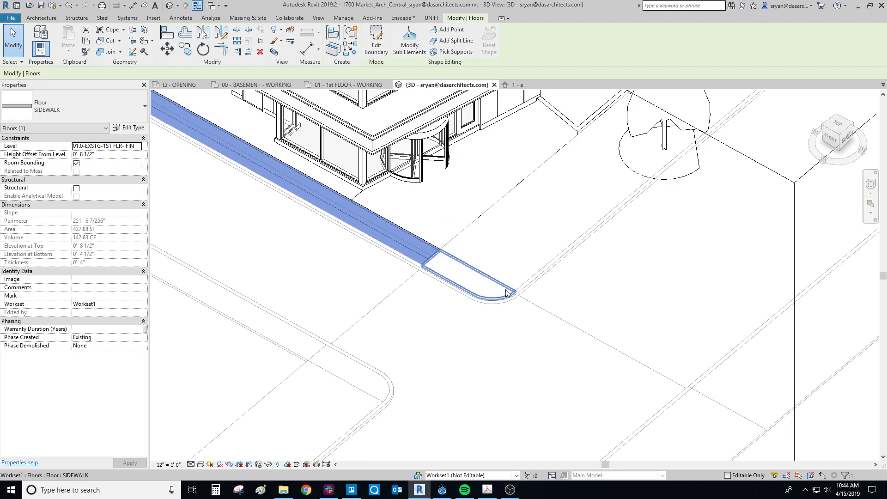
pyautogui.scroll(2, 452, 287)
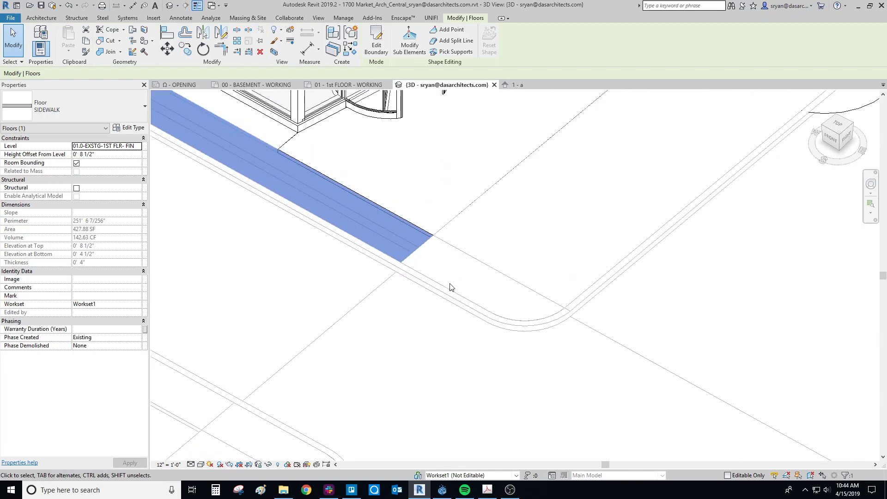
pyautogui.click(449, 289)
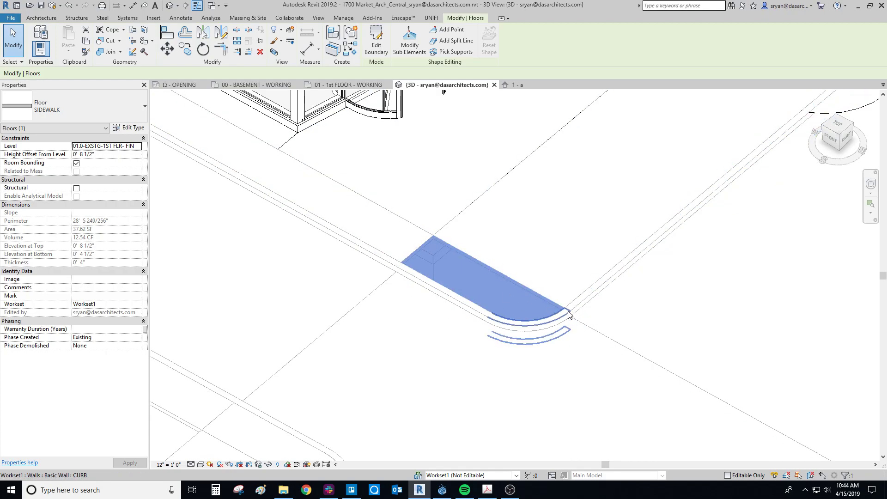
pyautogui.scroll(-3, 570, 311)
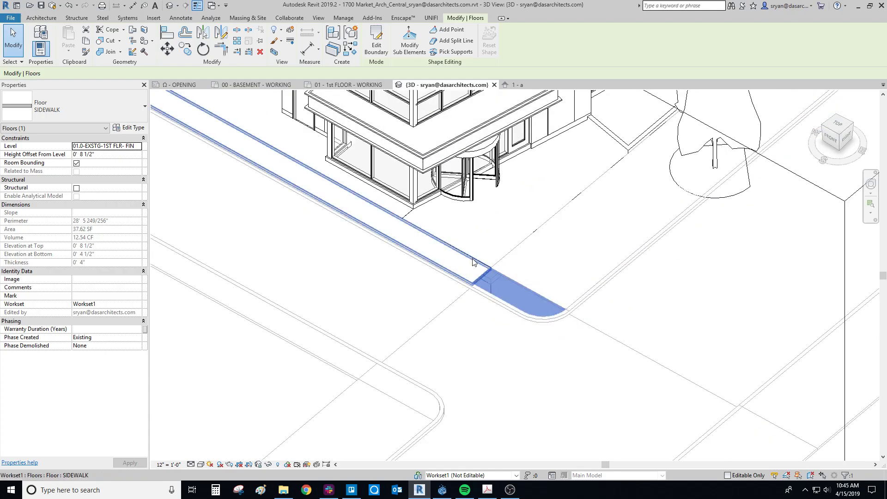
pyautogui.click(482, 277)
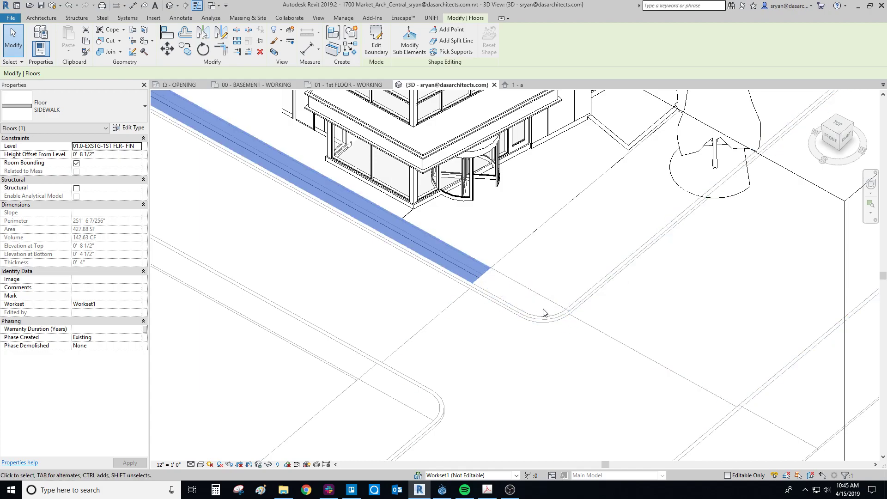
# Step: Select the CURB wall along the sloped sidewalk under the trees, and examine its end at the rounded corner
pyautogui.moveTo(546, 307); pyautogui.dragTo(573, 306, button='middle')
pyautogui.moveTo(532, 348); pyautogui.dragTo(491, 358, button='middle')
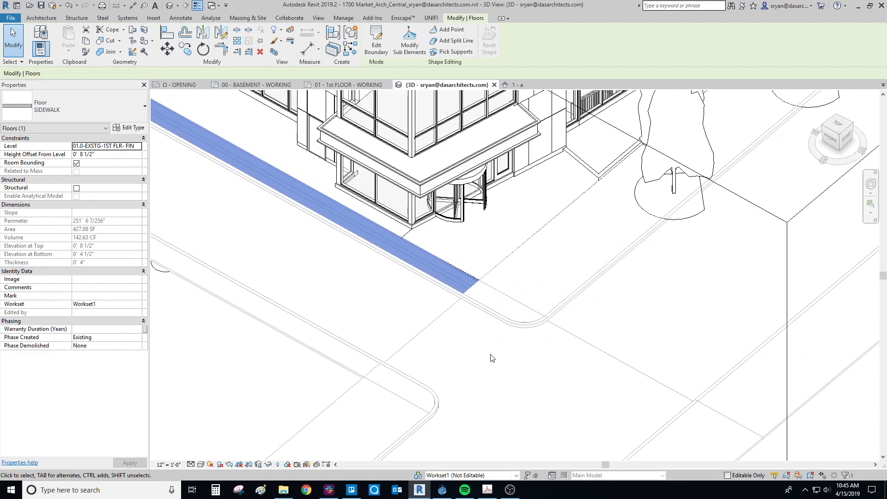
pyautogui.scroll(5, 584, 334)
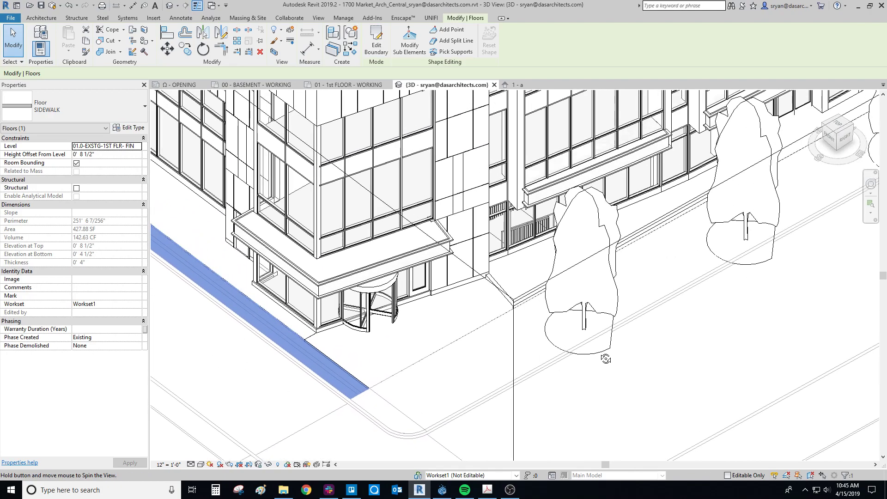
pyautogui.keyDown('shift'); pyautogui.moveTo(597, 373); pyautogui.dragTo(453, 328, button='middle'); pyautogui.keyUp('shift')
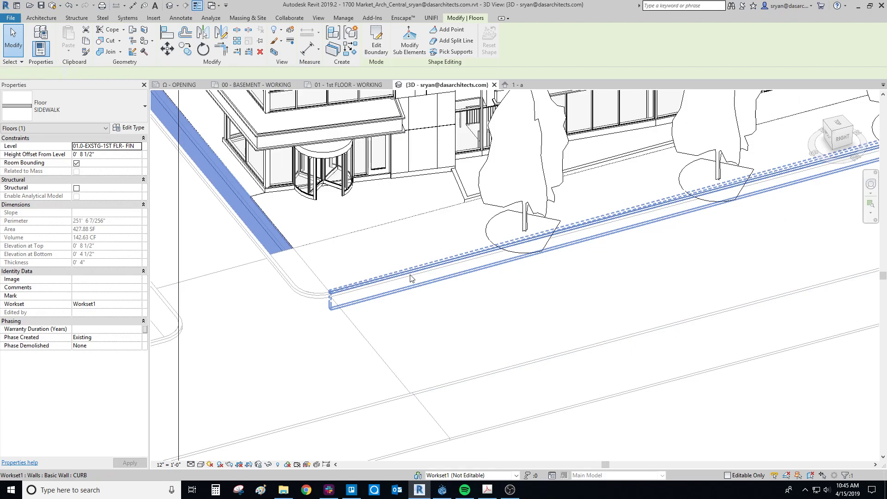
pyautogui.click(410, 278)
pyautogui.scroll(4, 318, 317)
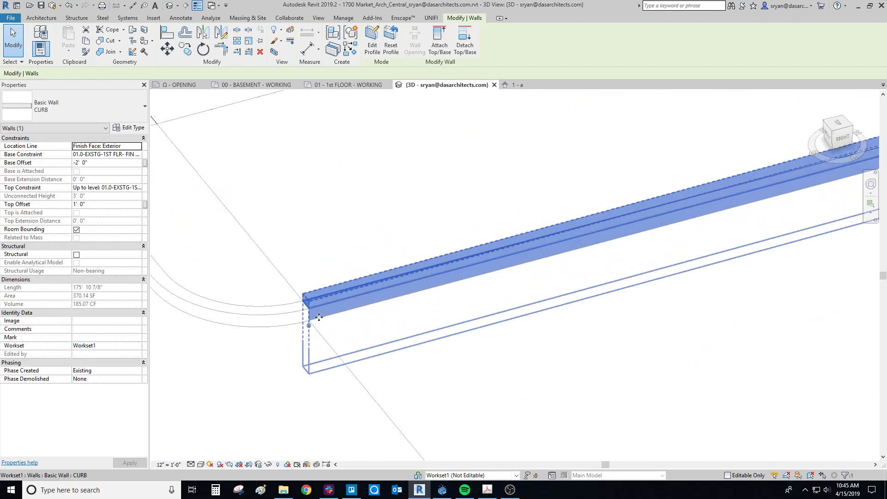
pyautogui.scroll(3, 319, 317)
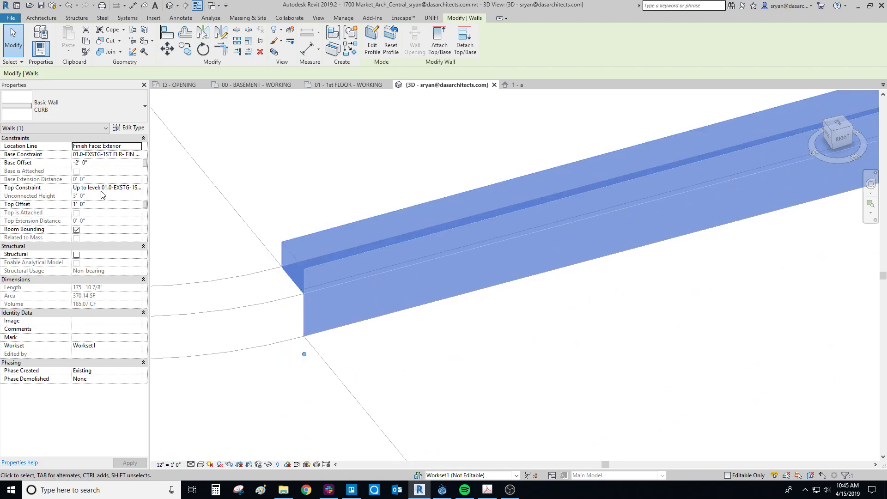
# Step: Open the profile of the CURB wall for editing and move its sloped upper sketch line above the sidewalk
pyautogui.click(375, 41)
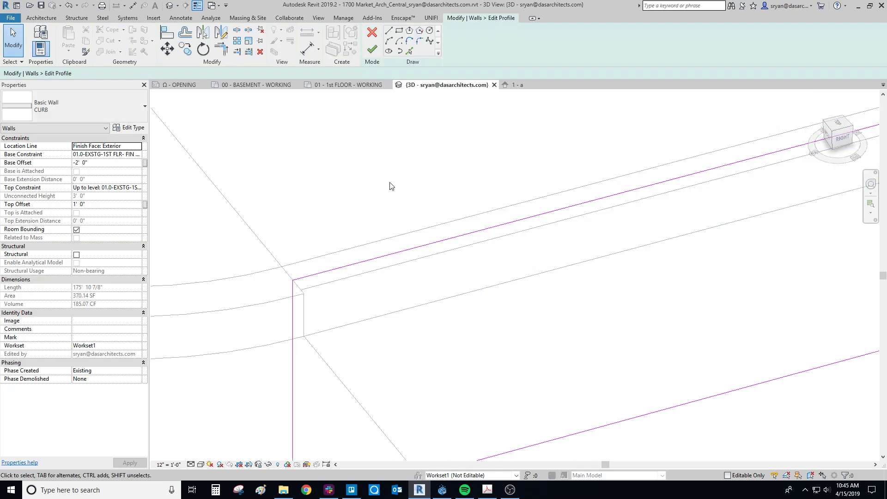
pyautogui.click(383, 257)
pyautogui.moveTo(387, 254); pyautogui.dragTo(398, 184)
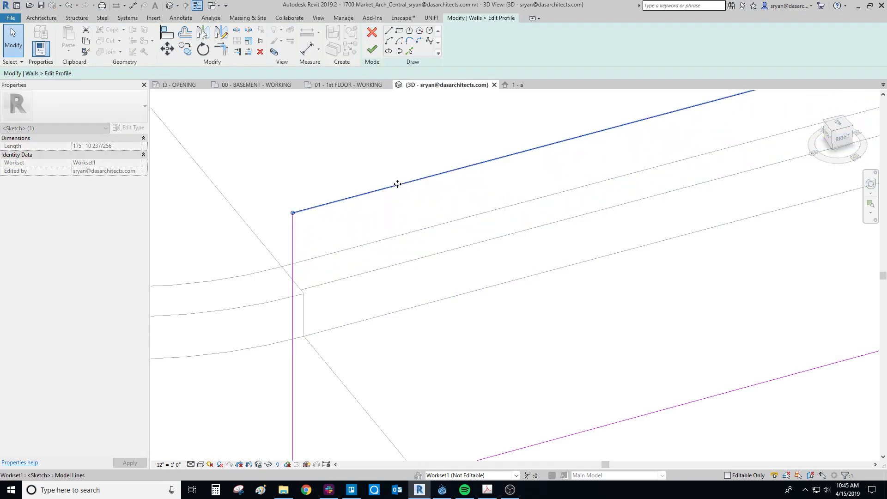
# Step: Align the curb profile's upper sketch line with the sloped sidewalk's face, check it along the full length, and finish the profile
pyautogui.press('Escape')
pyautogui.press('a')
pyautogui.press('l')
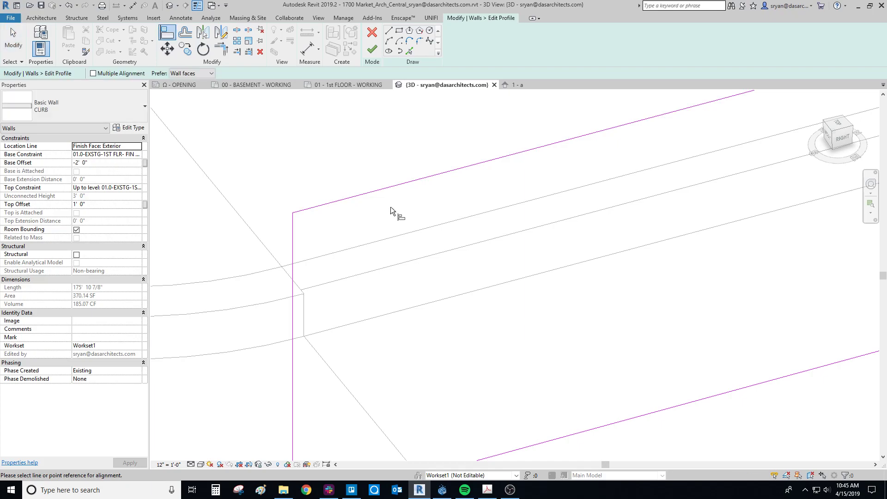
pyautogui.click(392, 236)
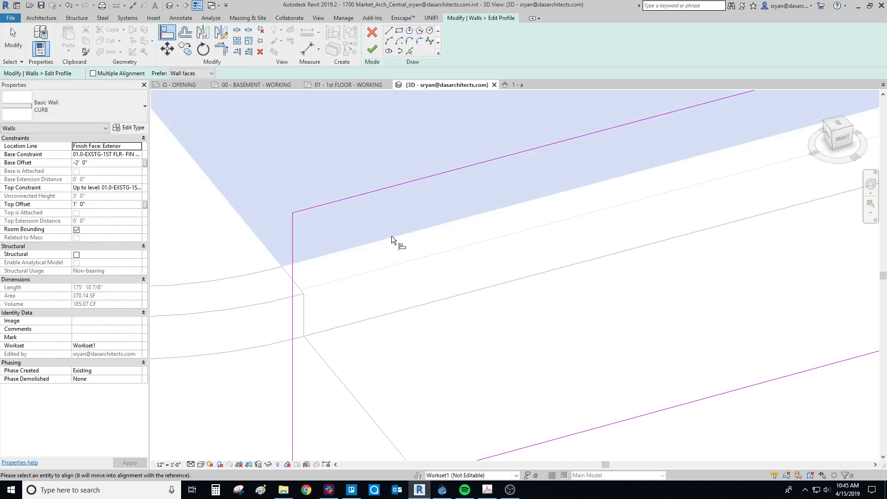
pyautogui.click(430, 176)
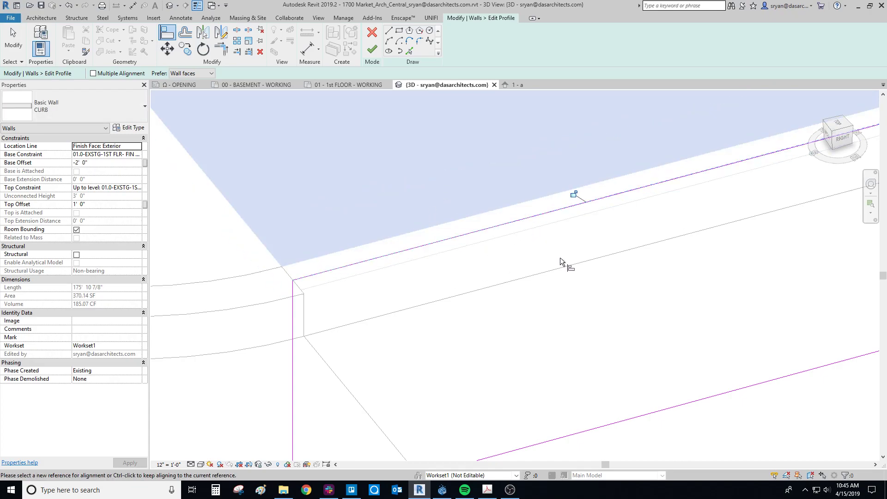
pyautogui.scroll(-4, 484, 306)
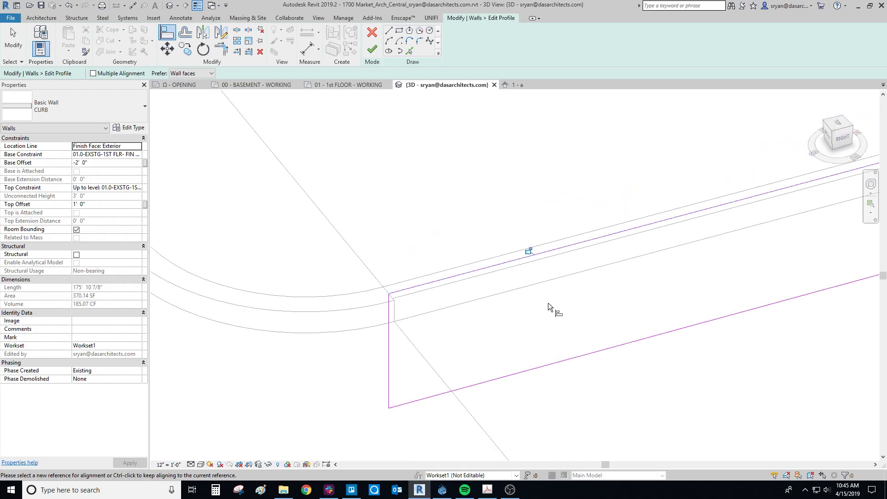
pyautogui.moveTo(681, 293); pyautogui.dragTo(481, 326, button='middle')
pyautogui.scroll(-2, 481, 326)
pyautogui.moveTo(532, 347); pyautogui.dragTo(411, 360, button='middle')
pyautogui.scroll(-2, 550, 332)
pyautogui.scroll(-1, 550, 333)
pyautogui.scroll(-2, 532, 311)
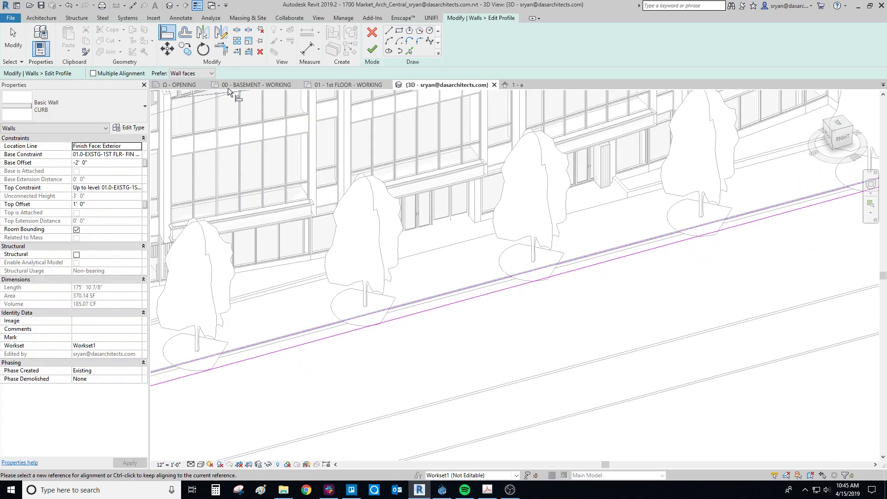
pyautogui.click(372, 50)
pyautogui.press('Escape')
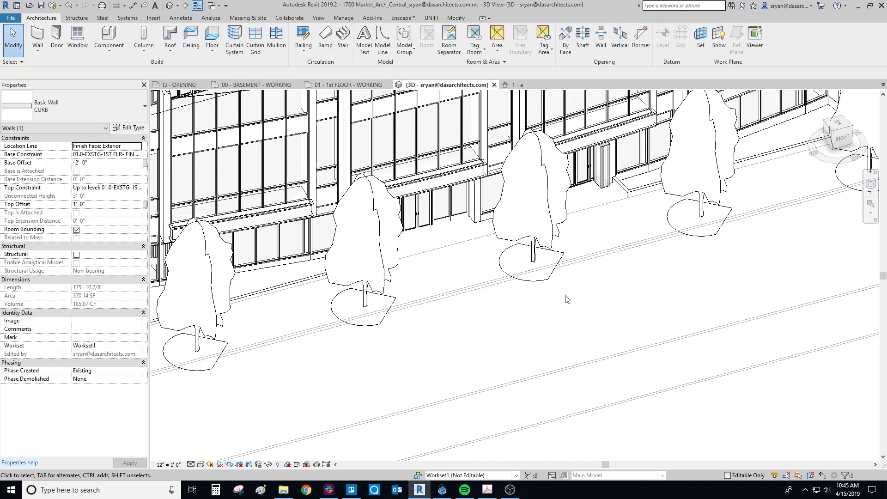
# Step: Inspect the curb beneath the trees and around the intersection, and select the STREET floor spanning the intersection
pyautogui.scroll(5, 476, 307)
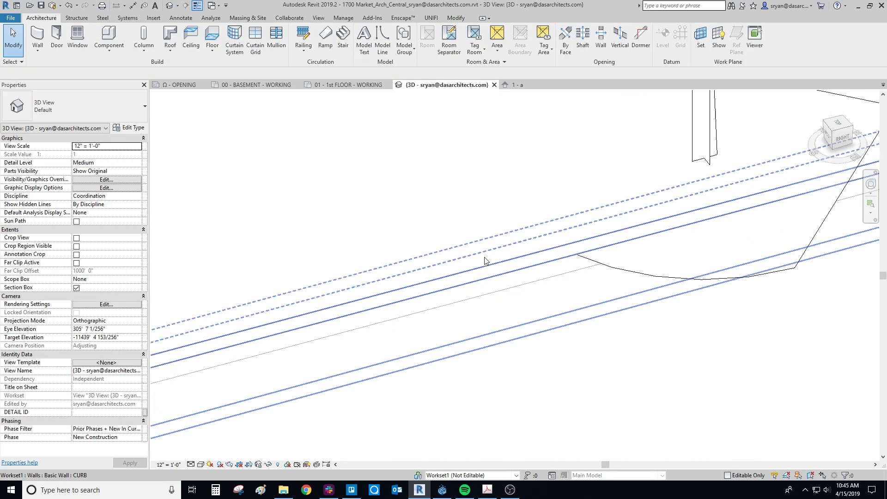
pyautogui.scroll(-5, 490, 266)
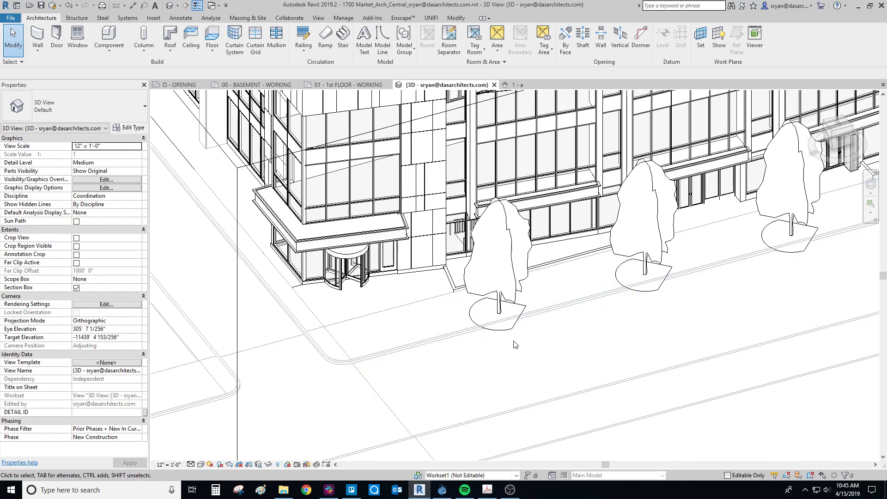
pyautogui.scroll(-1, 515, 342)
pyautogui.moveTo(515, 342); pyautogui.dragTo(228, 336, button='middle')
pyautogui.scroll(-1, 558, 295)
pyautogui.moveTo(559, 296); pyautogui.dragTo(241, 358, button='middle')
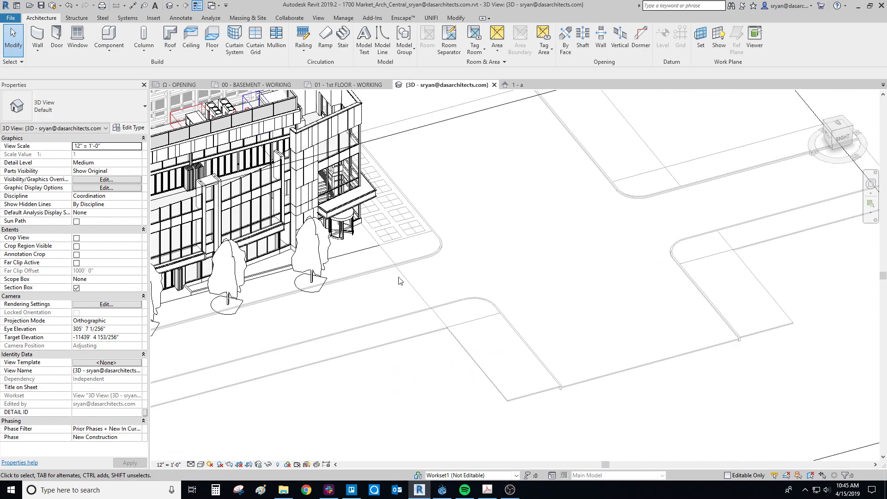
pyautogui.scroll(-2, 383, 285)
pyautogui.moveTo(383, 286); pyautogui.dragTo(441, 430, button='middle')
pyautogui.moveTo(441, 430); pyautogui.dragTo(566, 268, button='middle')
pyautogui.click(354, 365)
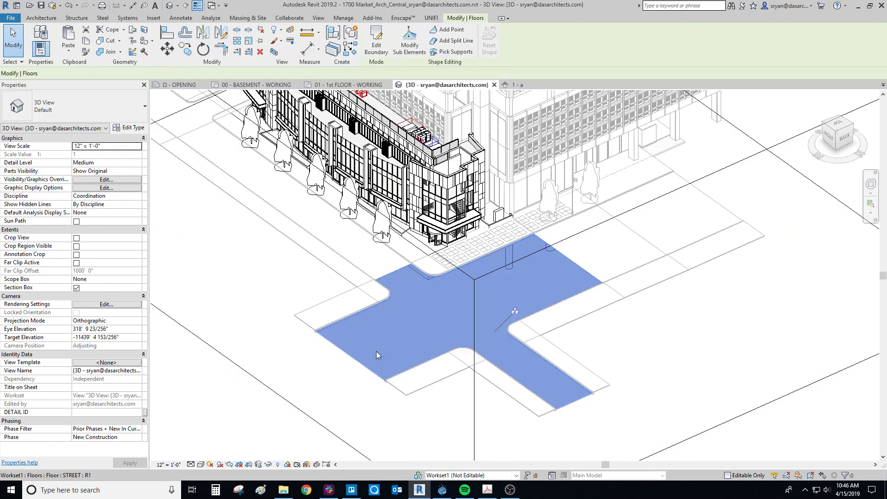
pyautogui.scroll(4, 483, 333)
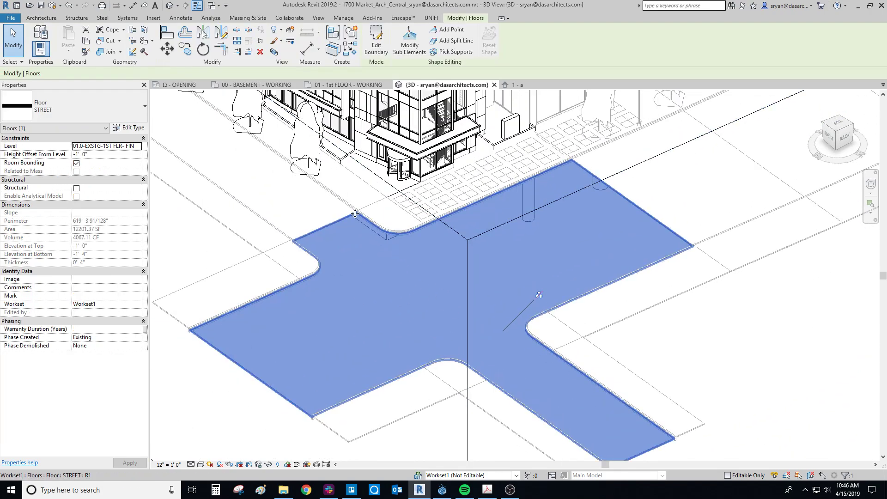
# Step: Compare the height offsets of the rounded corner SIDEWALK floor and the adjoining STREET floor, and view the intersection from the back
pyautogui.click(393, 207)
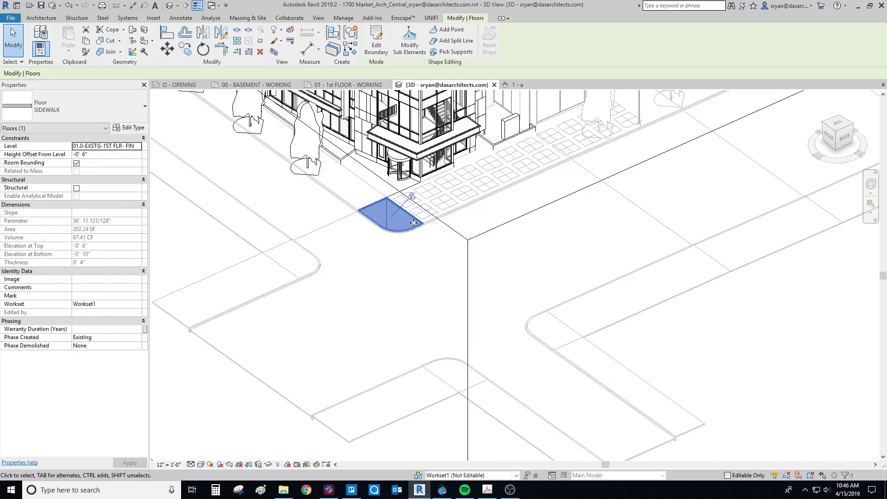
pyautogui.click(347, 222)
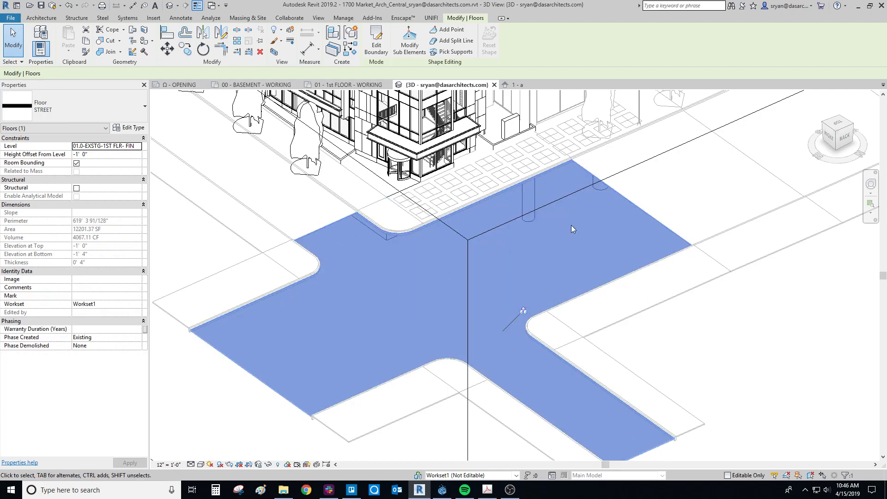
pyautogui.moveTo(586, 229); pyautogui.dragTo(523, 283, button='middle')
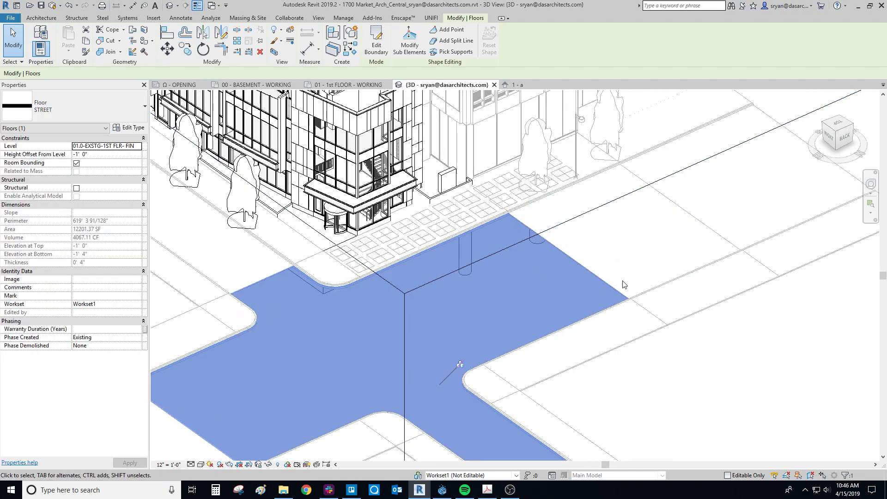
pyautogui.keyDown('shift'); pyautogui.moveTo(623, 284); pyautogui.dragTo(387, 210, button='middle'); pyautogui.keyUp('shift')
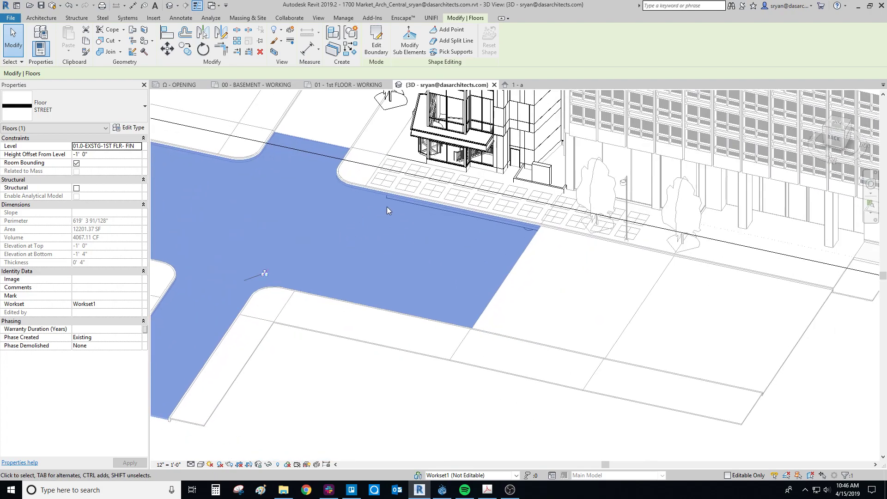
# Step: Open the boundary of the street section beside the intersection, check its slope arrow's tail and head offsets, and leave the sketch
pyautogui.click(660, 255)
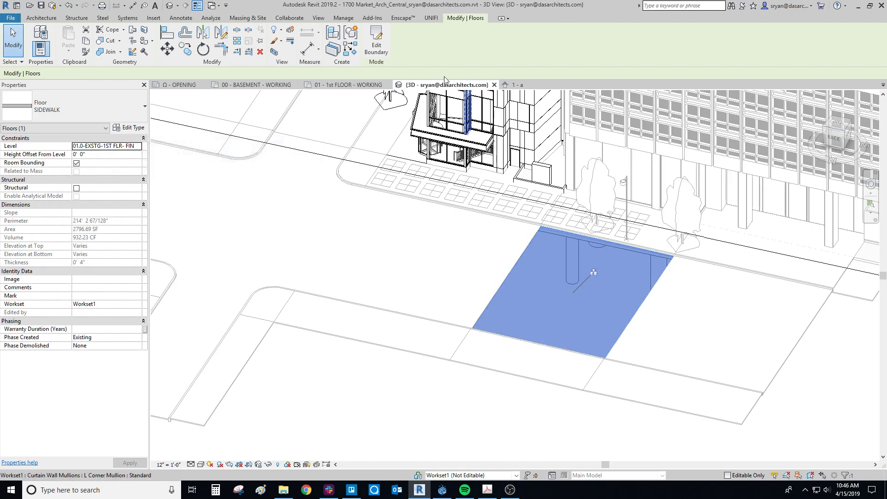
pyautogui.click(377, 46)
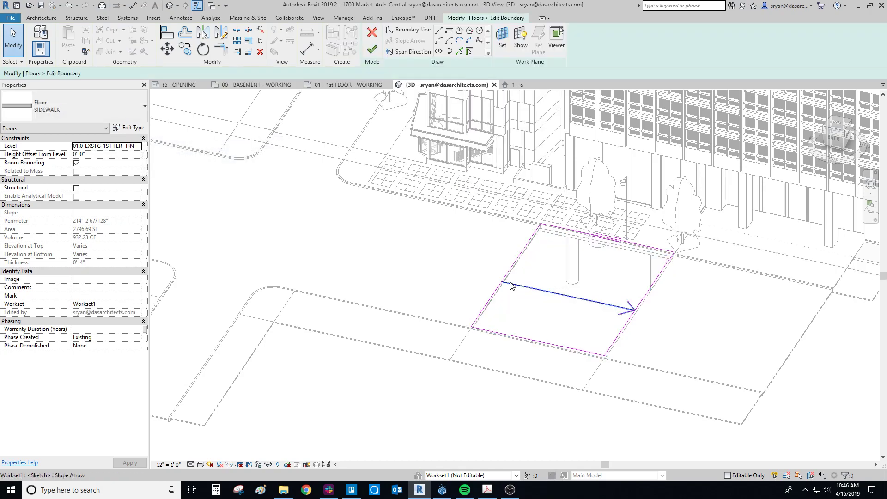
pyautogui.click(550, 291)
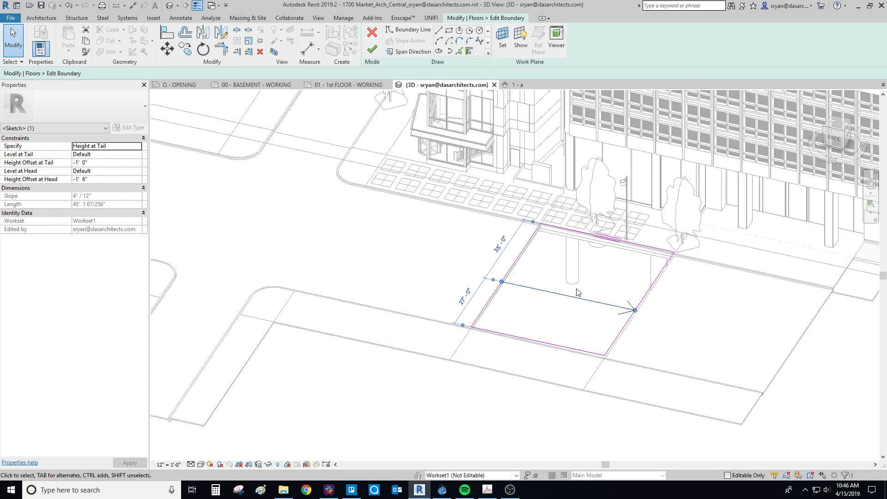
pyautogui.moveTo(735, 341); pyautogui.dragTo(694, 340, button='middle')
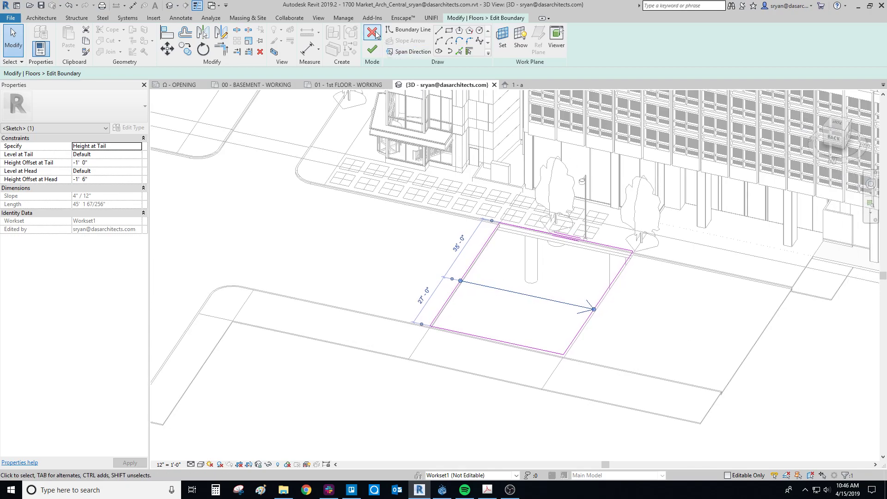
pyautogui.click(372, 50)
# Step: Select the four adjoining sidewalk floors running from the columned building to the rounded corner by the revolving door
pyautogui.scroll(3, 410, 193)
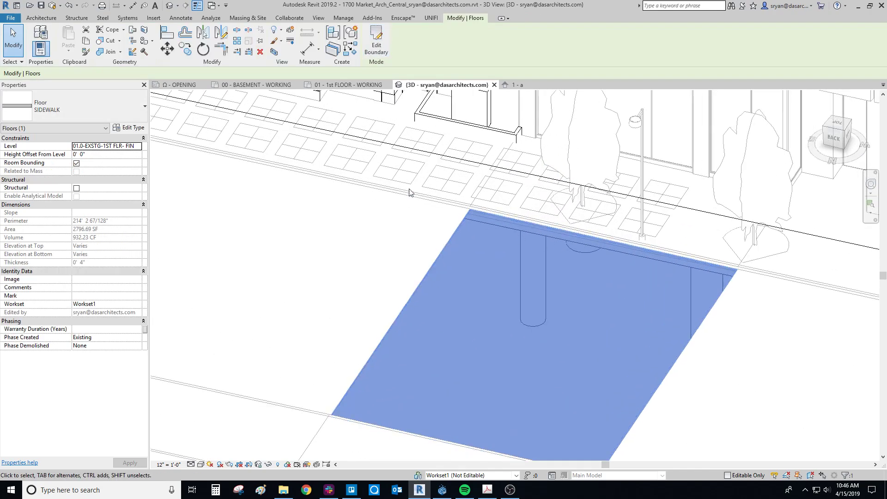
pyautogui.scroll(-4, 410, 193)
pyautogui.moveTo(703, 277); pyautogui.dragTo(675, 259, button='middle')
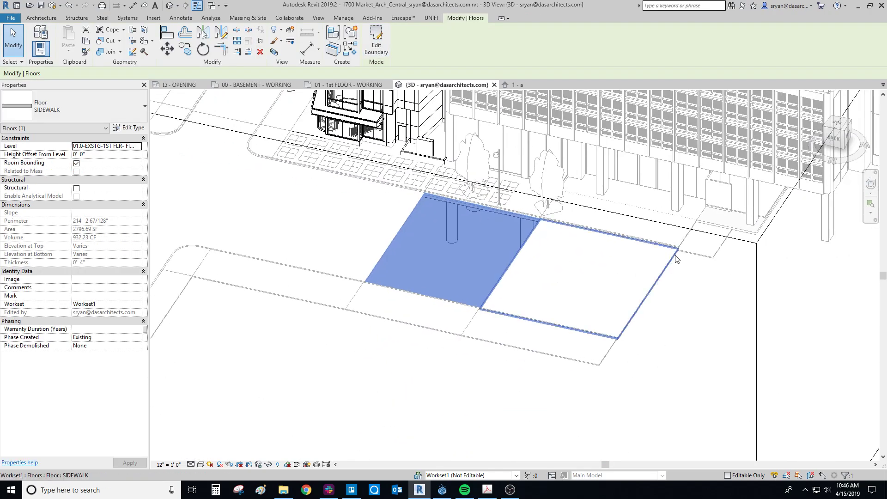
pyautogui.scroll(2, 675, 259)
pyautogui.click(692, 233)
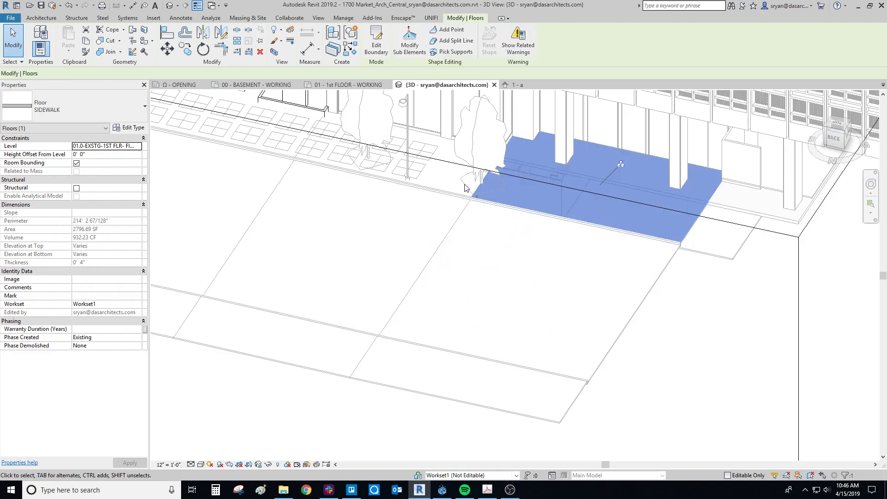
pyautogui.moveTo(317, 159); pyautogui.dragTo(418, 218, button='middle')
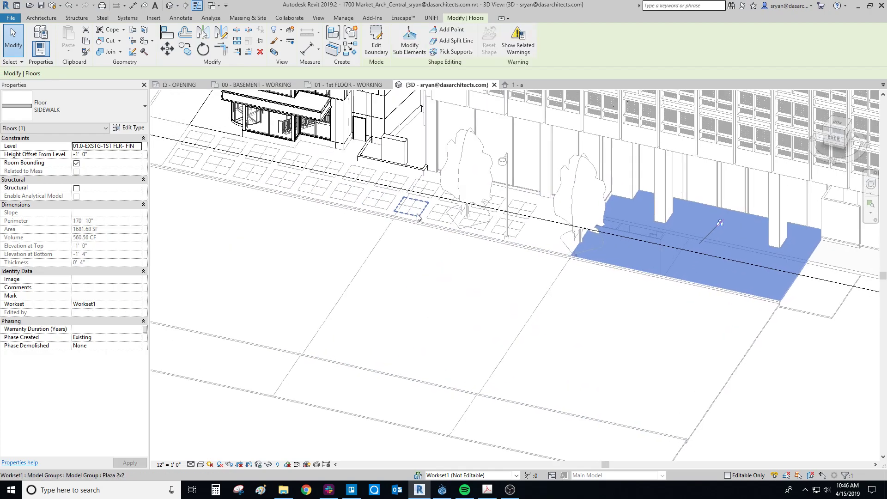
pyautogui.keyDown('ctrl'); pyautogui.click(546, 247); pyautogui.keyUp('ctrl')
pyautogui.moveTo(187, 165); pyautogui.dragTo(296, 199, button='middle')
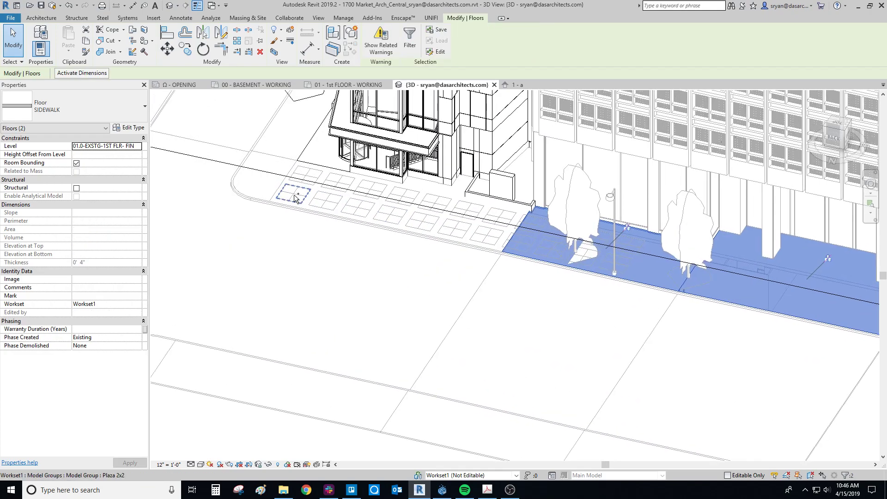
pyautogui.keyDown('ctrl'); pyautogui.click(271, 199); pyautogui.keyUp('ctrl')
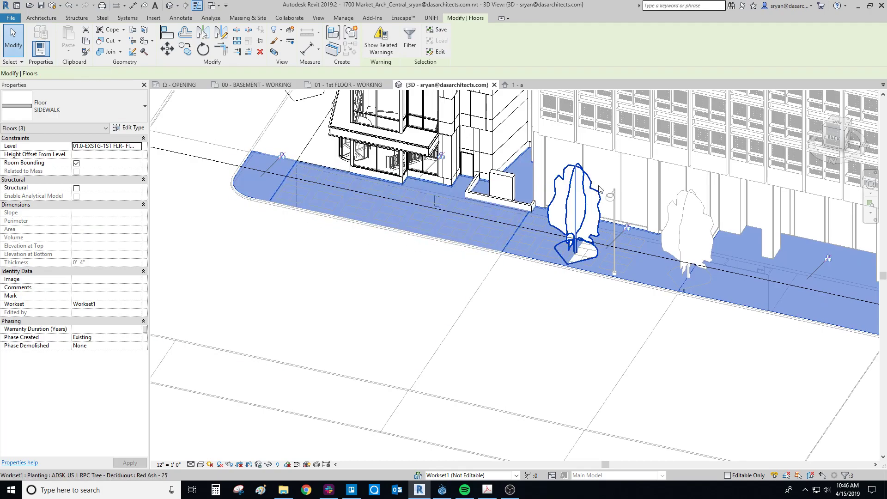
pyautogui.keyDown('ctrl'); pyautogui.click(547, 158); pyautogui.keyUp('ctrl')
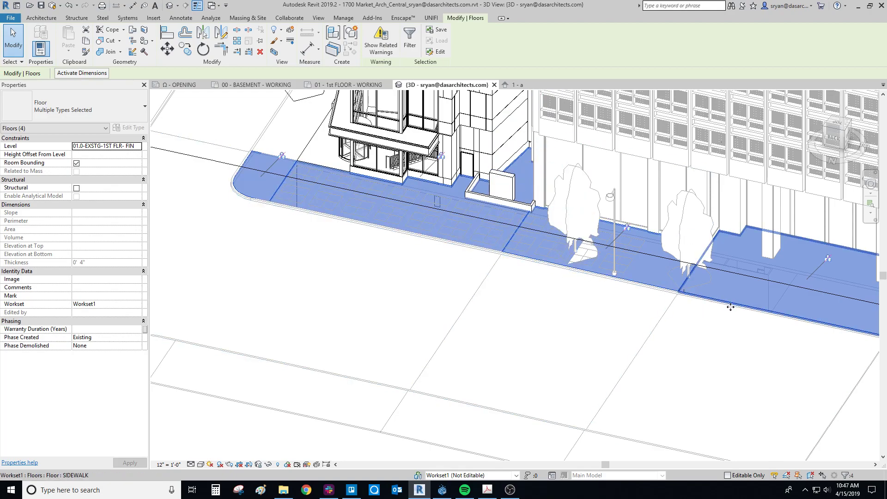
# Step: Examine how the selected sidewalk floors meet the curb, clear the selection, and survey the streets and sidewalks around the intersection
pyautogui.scroll(5, 647, 293)
pyautogui.scroll(-4, 679, 292)
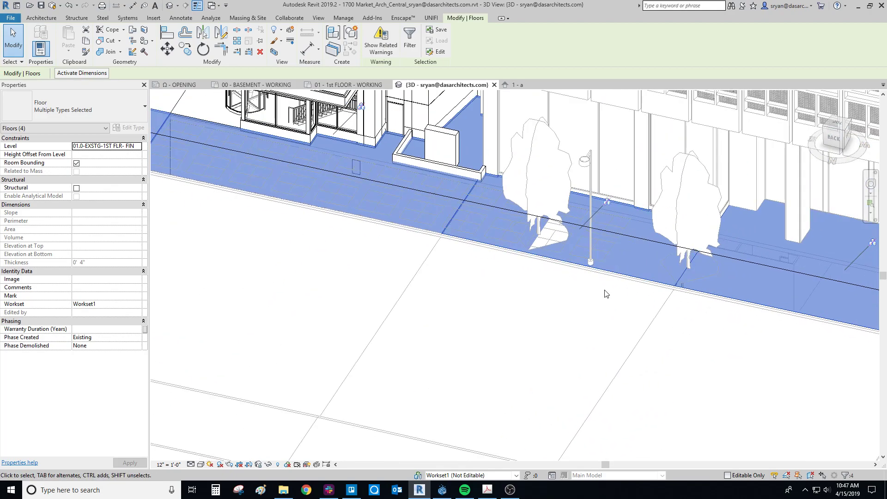
pyautogui.scroll(-3, 606, 294)
pyautogui.moveTo(621, 299); pyautogui.dragTo(461, 341, button='middle')
pyautogui.scroll(3, 494, 234)
pyautogui.press('Escape')
pyautogui.moveTo(396, 188); pyautogui.dragTo(457, 218, button='middle')
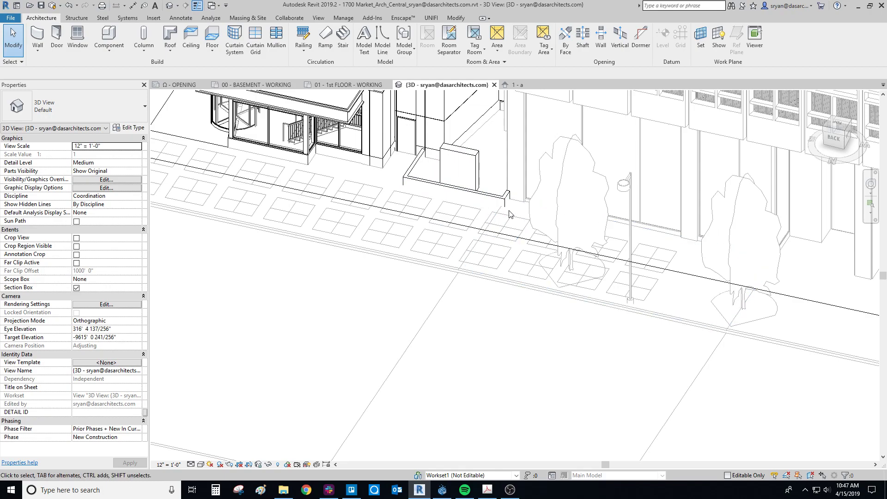
pyautogui.scroll(-2, 500, 215)
pyautogui.scroll(-2, 527, 295)
pyautogui.moveTo(527, 295); pyautogui.dragTo(405, 265, button='middle')
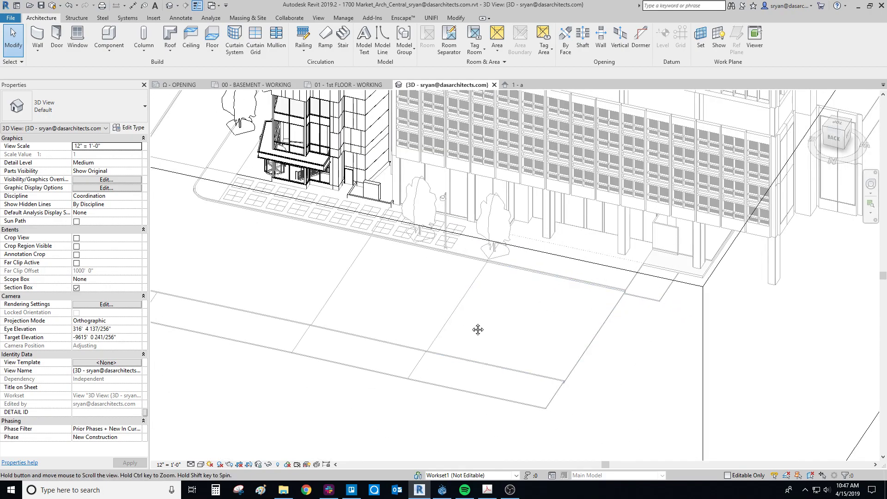
pyautogui.moveTo(427, 331); pyautogui.dragTo(577, 330, button='middle')
pyautogui.scroll(-1, 400, 274)
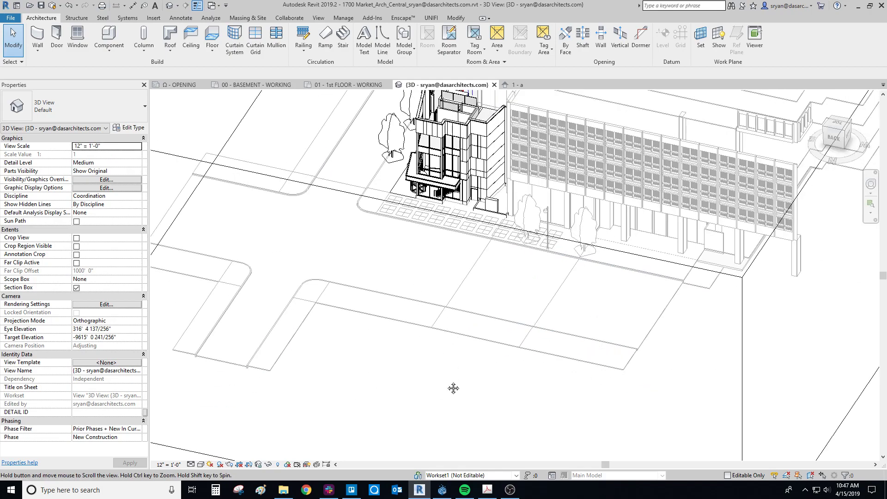